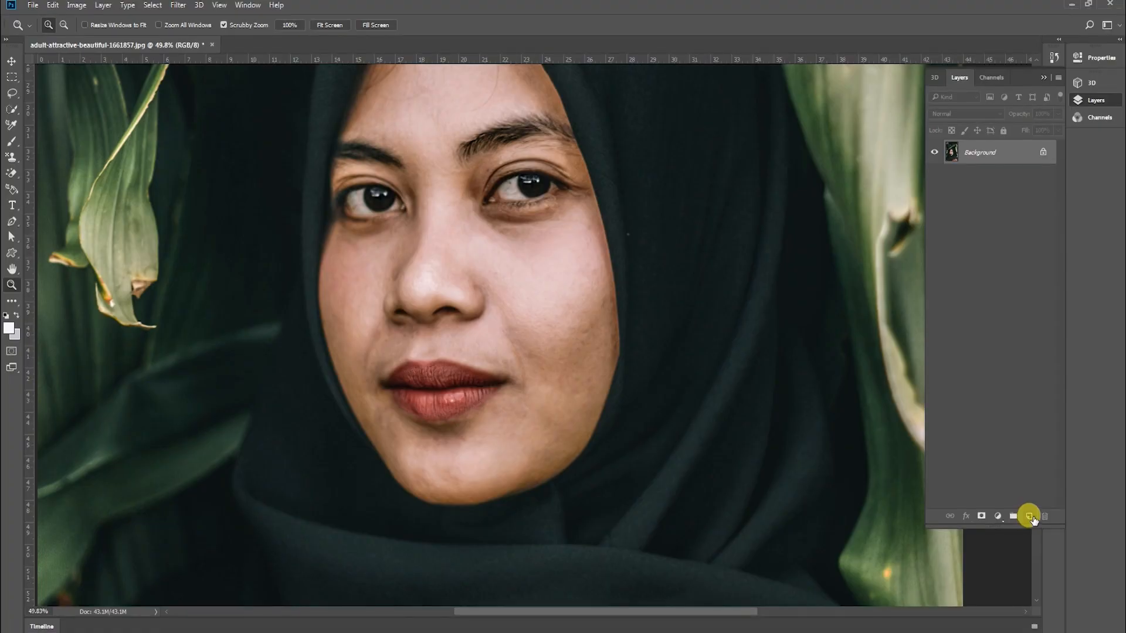
Create a new empty layer above the Background and activate the Brush tool over the lips
{"action": "left_click", "coordinate": [1029, 517]}
{"action": "left_click_drag", "start_coordinate": [454, 345], "coordinate": [492, 322]}
{"action": "key", "text": "b"}
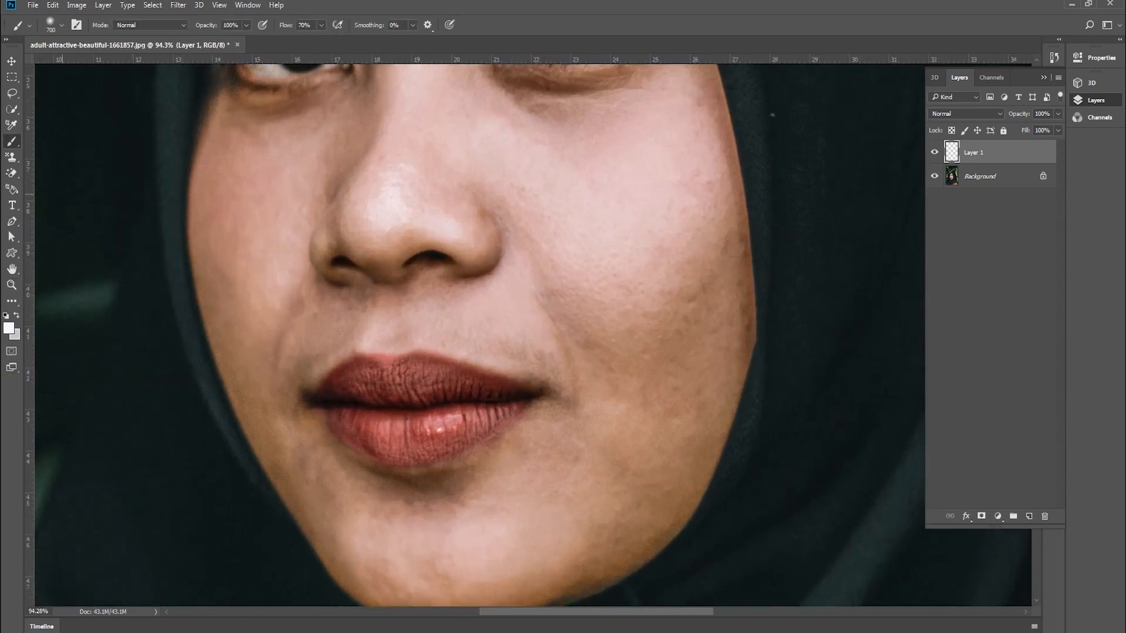
{"action": "right_click", "coordinate": [11, 143]}
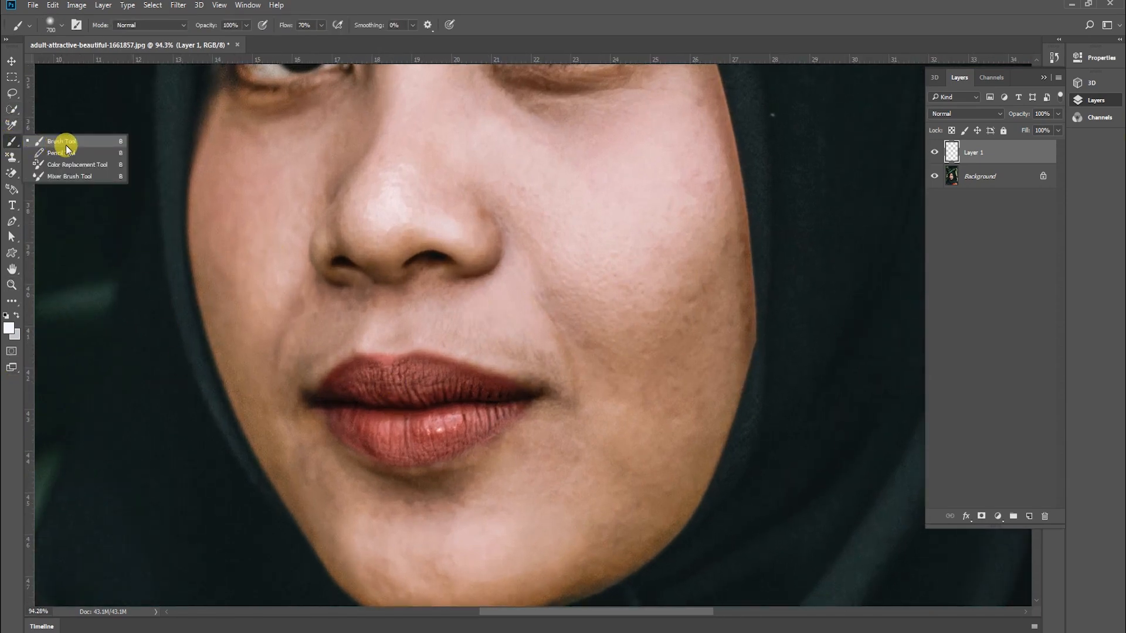
{"action": "left_click", "coordinate": [66, 144]}
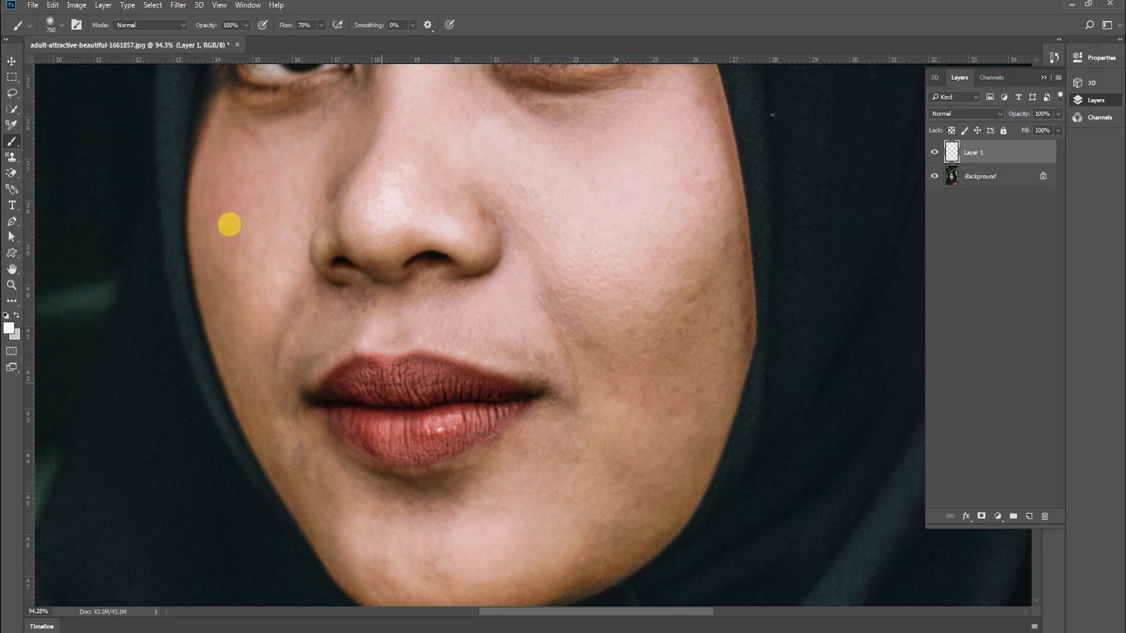
Reduce the brush size to 50 px for painting the lips
{"action": "key", "text": "bracketleft"}
{"action": "key", "text": "bracketleft"}
{"action": "key", "text": "bracketleft"}
{"action": "key", "text": "bracketleft"}
{"action": "key", "text": "bracketleft"}
{"action": "key", "text": "bracketleft"}
{"action": "key", "text": "bracketleft"}
{"action": "key", "text": "bracketleft"}
{"action": "key", "text": "bracketleft"}
{"action": "key", "text": "bracketleft"}
{"action": "key", "text": "bracketleft"}
{"action": "key", "text": "bracketleft"}
{"action": "key", "text": "bracketleft"}
{"action": "key", "text": "bracketleft"}
{"action": "key", "text": "bracketleft"}
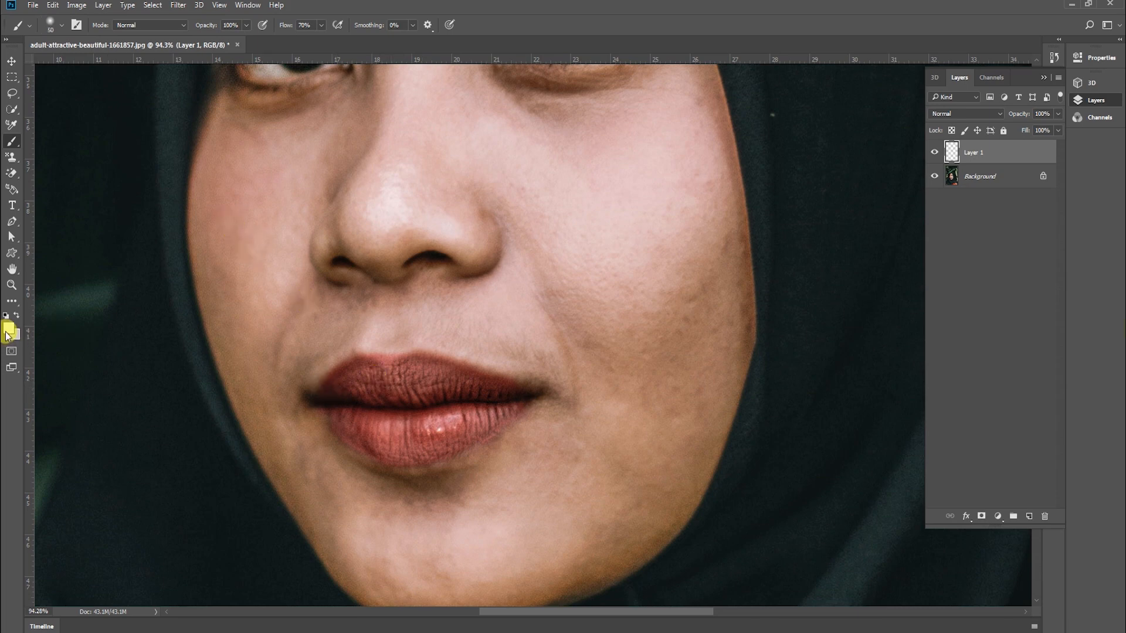
Set the foreground colour to a bright, saturated red derived from a sample of the lower lip
{"action": "left_click", "coordinate": [8, 331]}
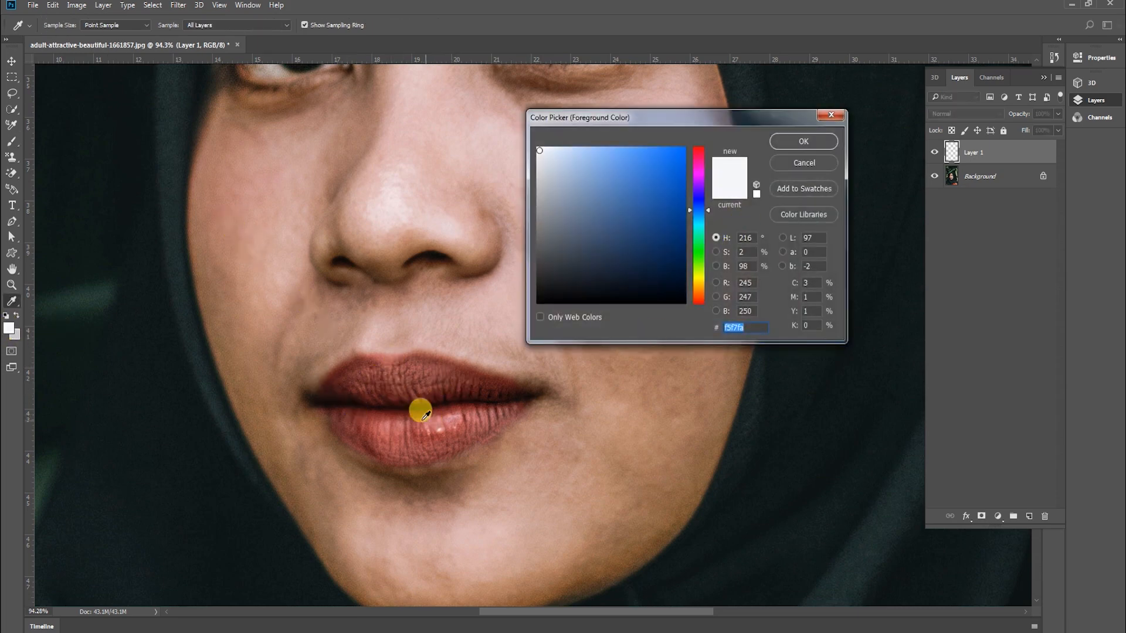
{"action": "left_click", "coordinate": [387, 422]}
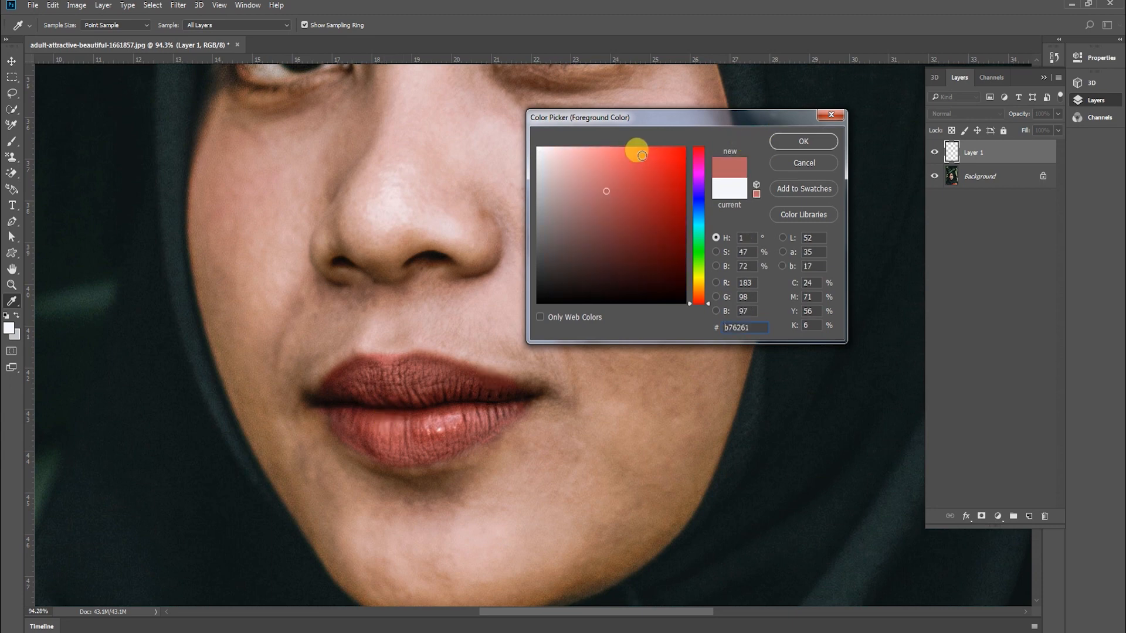
{"action": "left_click_drag", "start_coordinate": [635, 151], "coordinate": [655, 161]}
{"action": "left_click", "coordinate": [803, 144]}
{"action": "key", "text": "b"}
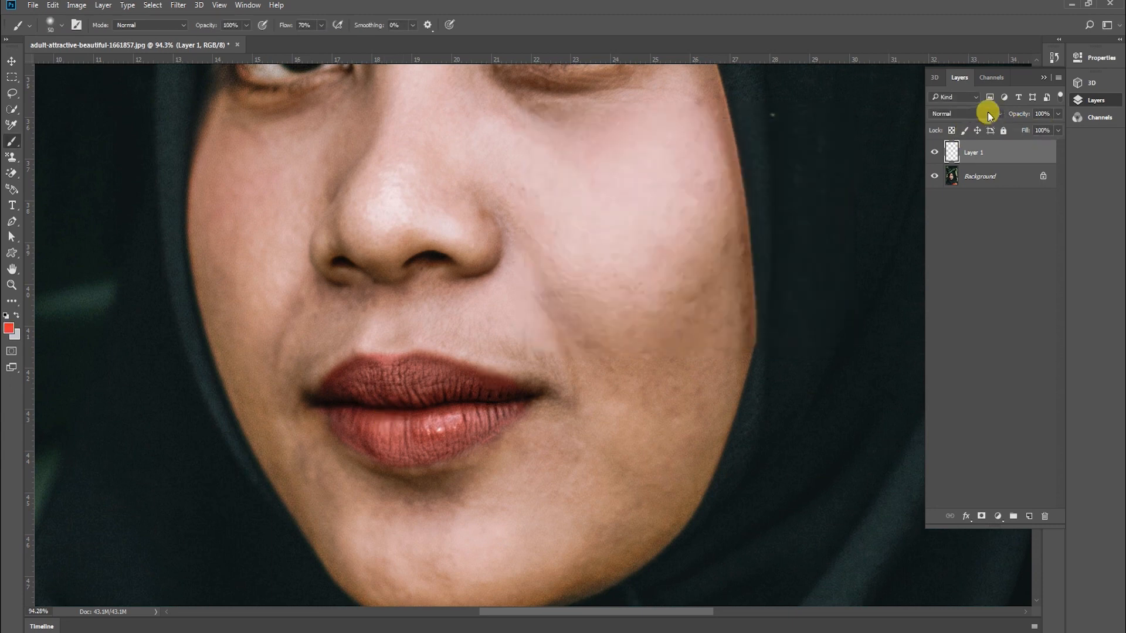
Set Layer 1's blend mode to Color and paint red over both the upper and lower lip
{"action": "left_click", "coordinate": [985, 113]}
{"action": "left_click", "coordinate": [944, 346]}
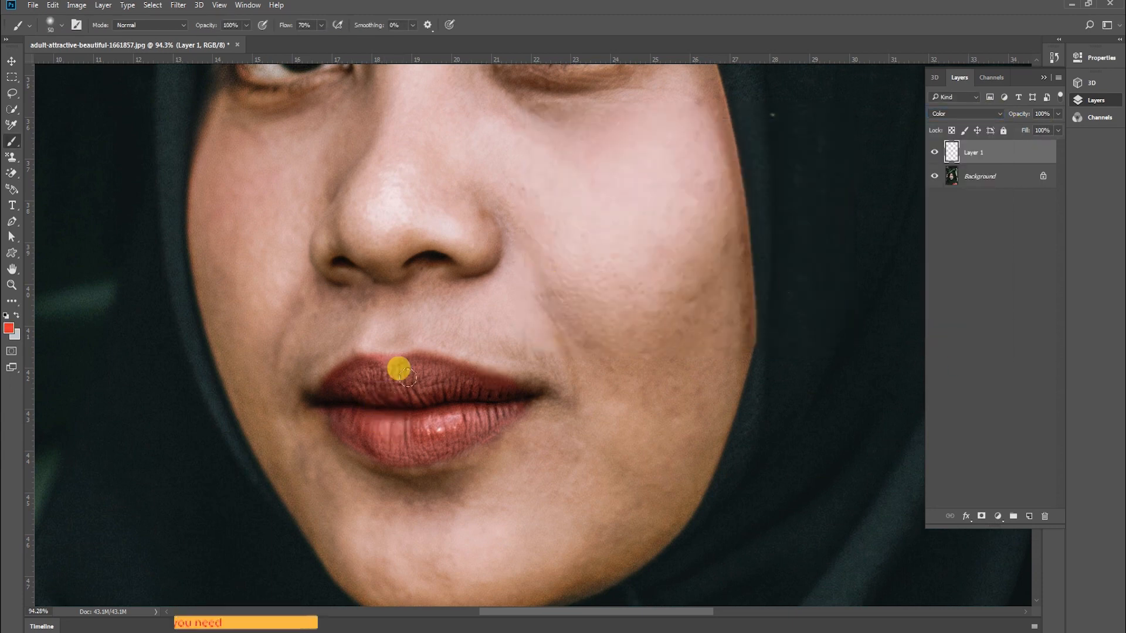
{"action": "mouse_move", "coordinate": [397, 370]}
{"action": "left_mouse_down"}
{"action": "mouse_move", "coordinate": [509, 394]}
{"action": "mouse_move", "coordinate": [423, 368]}
{"action": "mouse_move", "coordinate": [374, 368]}
{"action": "mouse_move", "coordinate": [325, 396]}
{"action": "mouse_move", "coordinate": [350, 427]}
{"action": "mouse_move", "coordinate": [400, 450]}
{"action": "mouse_move", "coordinate": [445, 440]}
{"action": "mouse_move", "coordinate": [508, 401]}
{"action": "mouse_move", "coordinate": [434, 434]}
{"action": "mouse_move", "coordinate": [372, 435]}
{"action": "mouse_move", "coordinate": [457, 412]}
{"action": "mouse_move", "coordinate": [351, 410]}
{"action": "mouse_move", "coordinate": [395, 391]}
{"action": "mouse_move", "coordinate": [343, 402]}
{"action": "mouse_move", "coordinate": [490, 397]}
{"action": "mouse_move", "coordinate": [454, 394]}
{"action": "mouse_move", "coordinate": [375, 417]}
{"action": "left_mouse_up"}
Adjust the painted lip colour with Hue/Saturation, setting Hue to -9 and Saturation to -31
{"action": "key", "text": "z"}
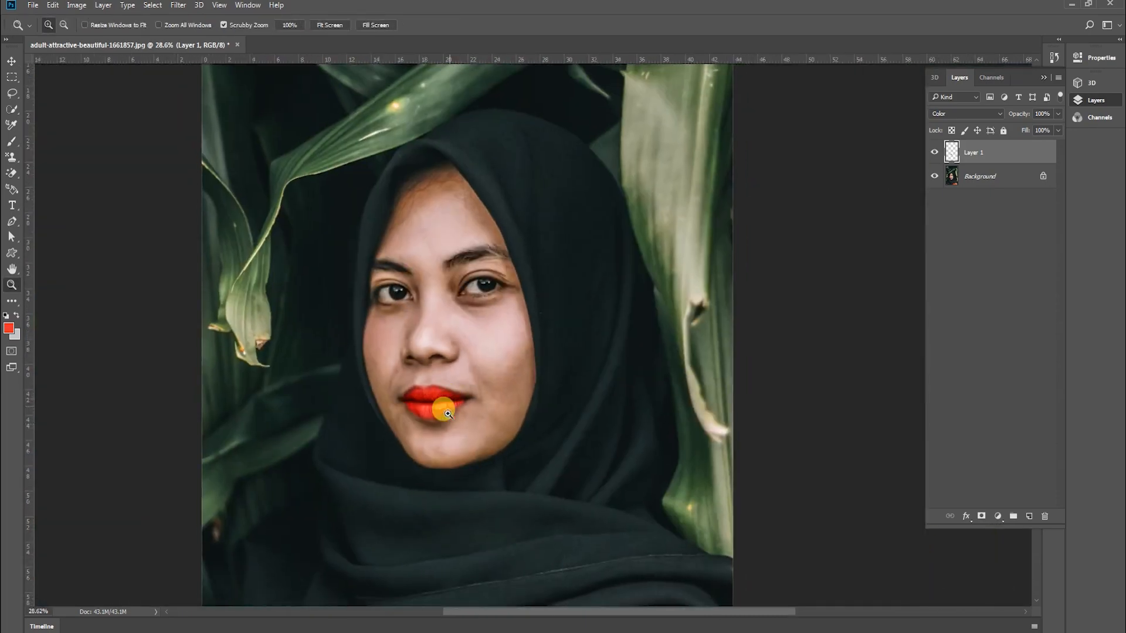
{"action": "left_click_drag", "start_coordinate": [433, 395], "coordinate": [463, 337]}
{"action": "key", "text": "v"}
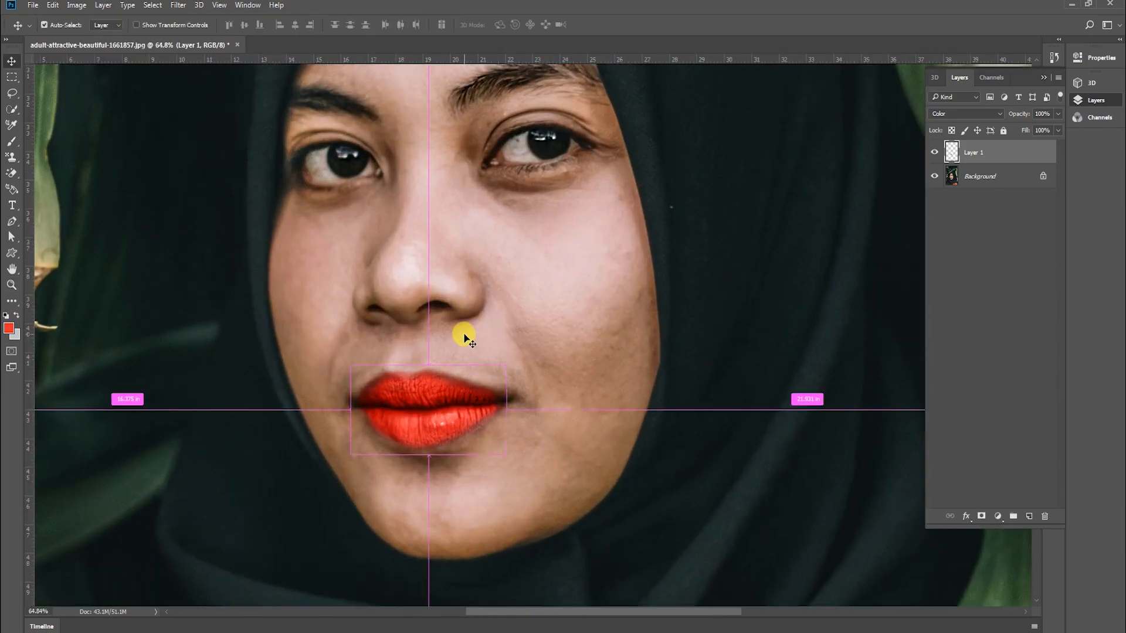
{"action": "key", "text": "ctrl+u"}
{"action": "left_click_drag", "start_coordinate": [845, 335], "coordinate": [841, 311]}
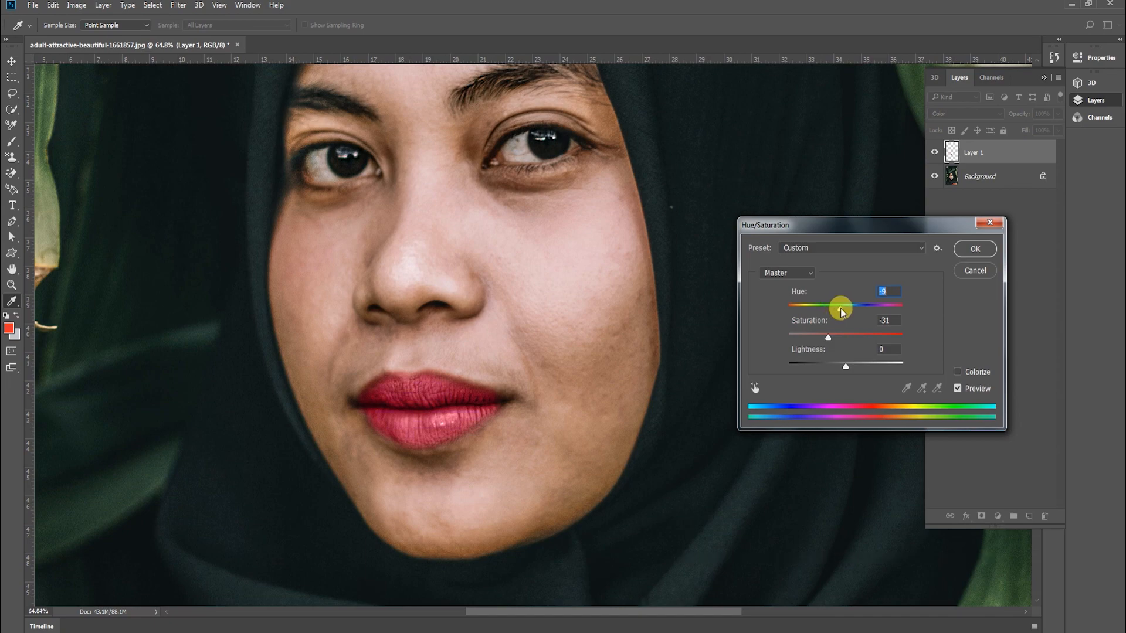
{"action": "left_click", "coordinate": [975, 249]}
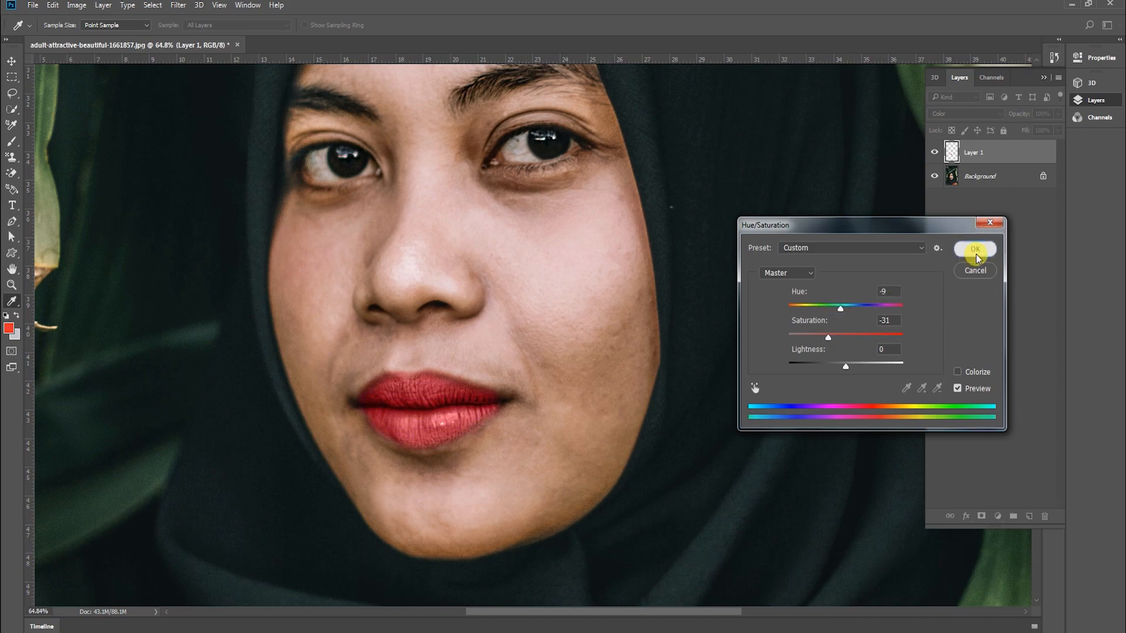
Apply a second Hue/Saturation adjustment to the lip layer for an orange-red tone, with Hue +17 and Saturation +18
{"action": "key", "text": "z"}
{"action": "left_click_drag", "start_coordinate": [422, 432], "coordinate": [452, 402]}
{"action": "key", "text": "ctrl+u"}
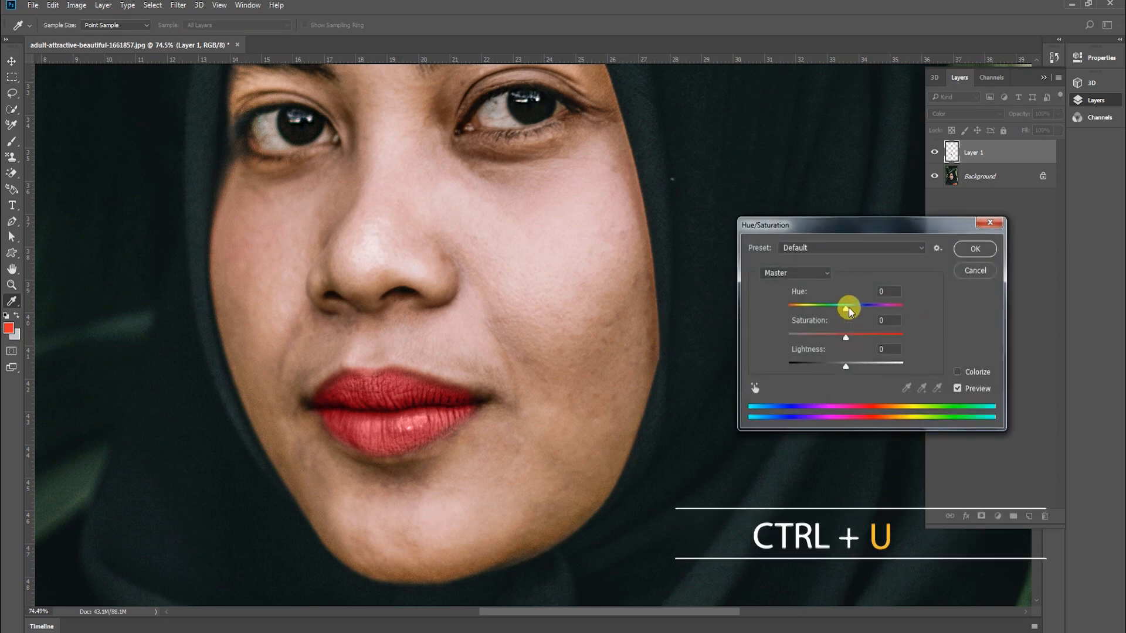
{"action": "mouse_move", "coordinate": [847, 306]}
{"action": "left_mouse_down"}
{"action": "mouse_move", "coordinate": [864, 309]}
{"action": "mouse_move", "coordinate": [828, 339]}
{"action": "mouse_move", "coordinate": [856, 337]}
{"action": "mouse_move", "coordinate": [846, 311]}
{"action": "mouse_move", "coordinate": [856, 307]}
{"action": "left_mouse_up"}
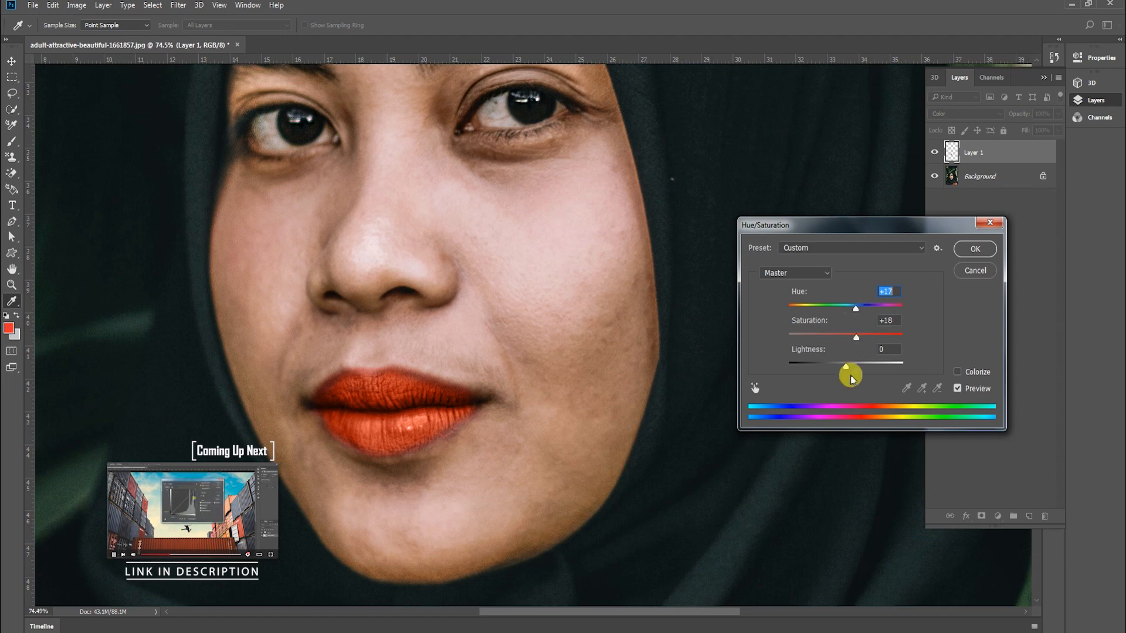
{"action": "mouse_move", "coordinate": [850, 375]}
{"action": "left_mouse_down"}
{"action": "mouse_move", "coordinate": [849, 362]}
{"action": "mouse_move", "coordinate": [866, 364]}
{"action": "mouse_move", "coordinate": [857, 368]}
{"action": "left_mouse_up"}
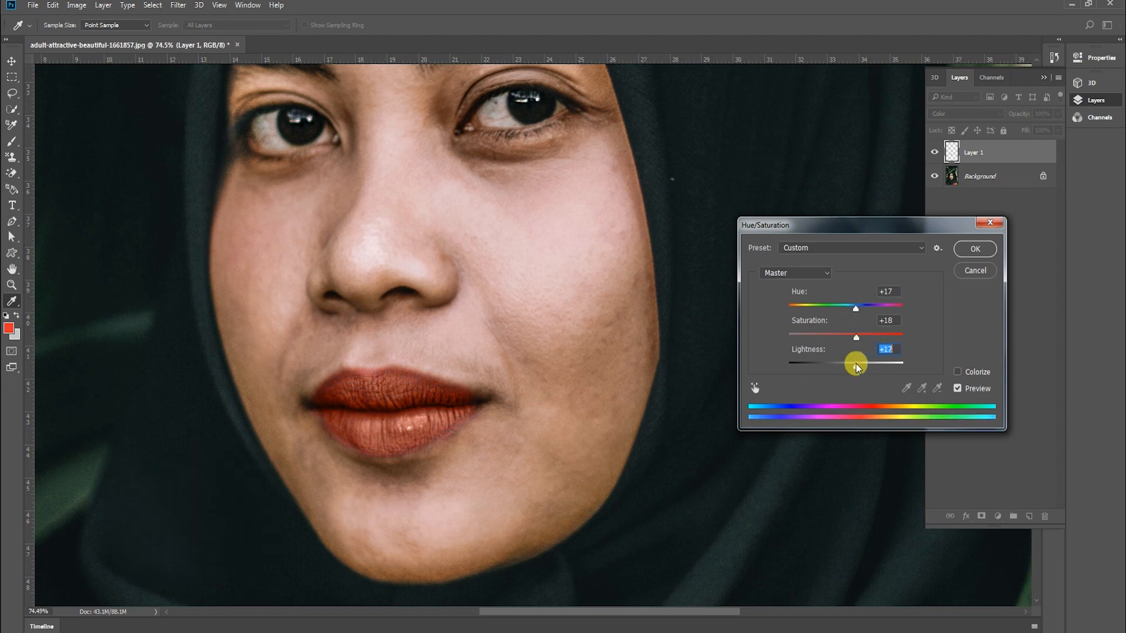
{"action": "left_click", "coordinate": [974, 249]}
Add a new layer above Layer 1 and hide Layer 1 to reveal the natural lip highlights
{"action": "key", "text": "z"}
{"action": "left_click_drag", "start_coordinate": [442, 467], "coordinate": [465, 405]}
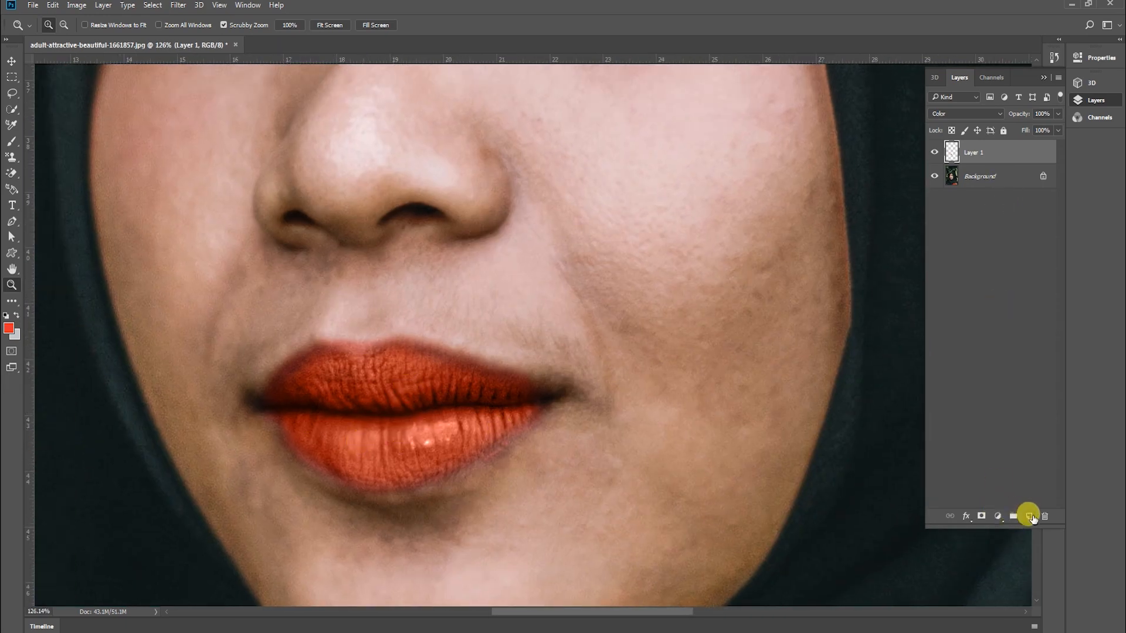
{"action": "left_click", "coordinate": [1030, 517]}
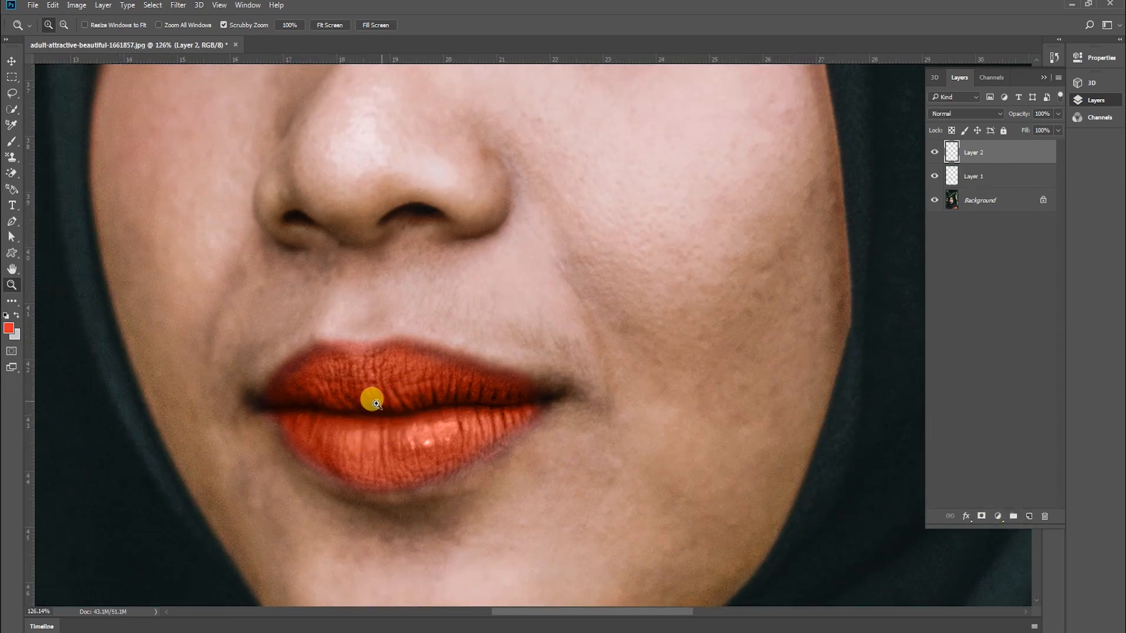
{"action": "left_click", "coordinate": [935, 176]}
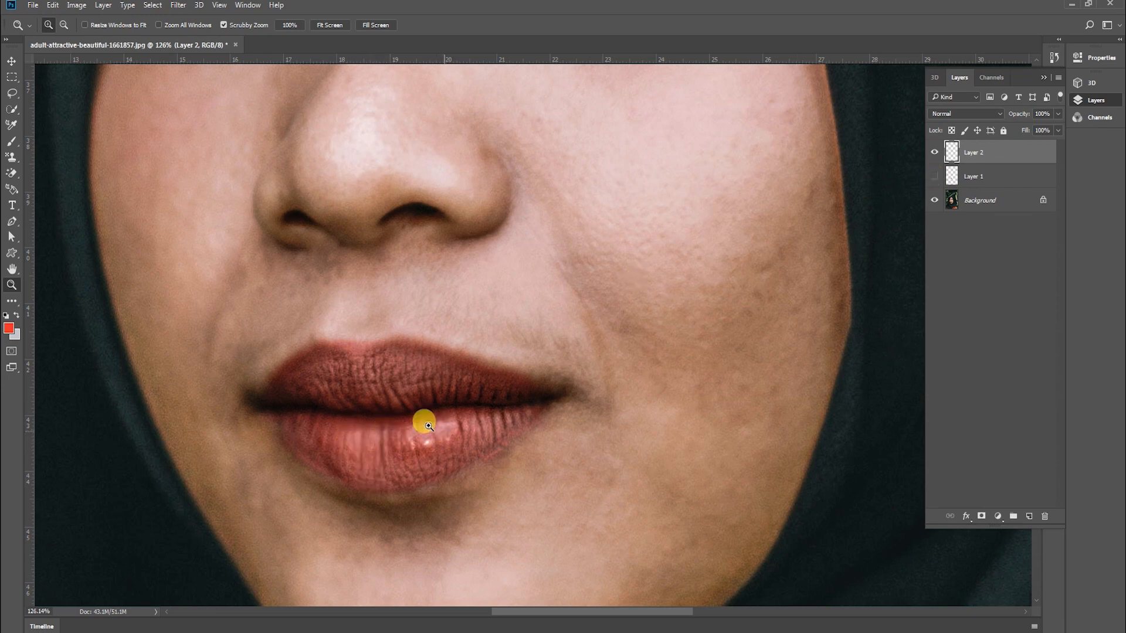
Activate the Brush tool and set the foreground colour to pure white (ffffff)
{"action": "left_click", "coordinate": [9, 144]}
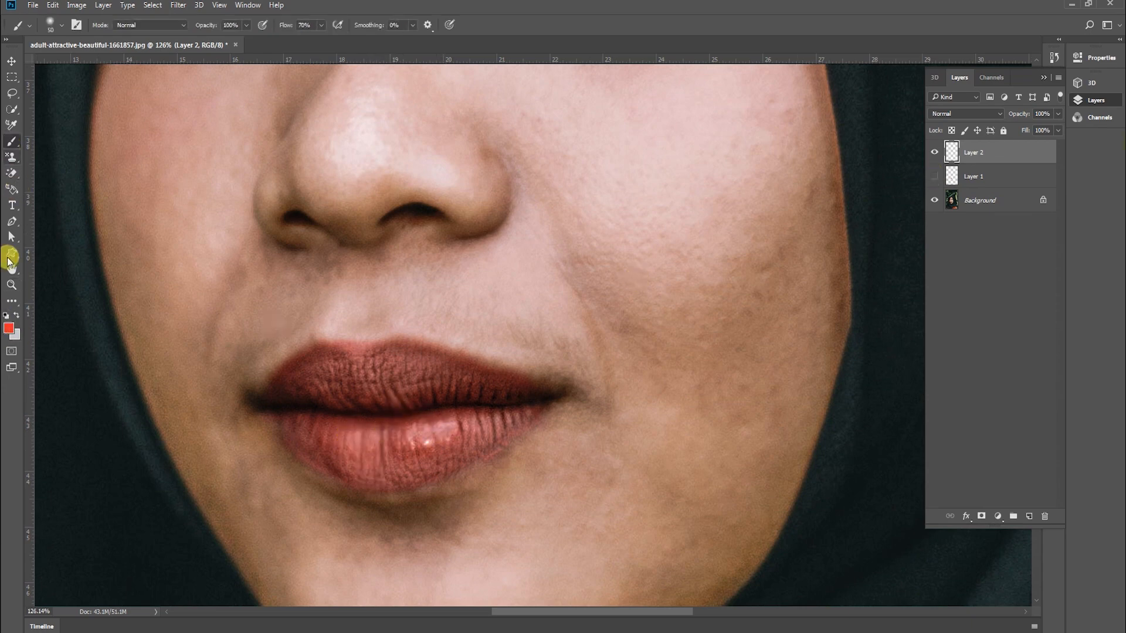
{"action": "left_click", "coordinate": [7, 331]}
{"action": "left_click", "coordinate": [465, 176]}
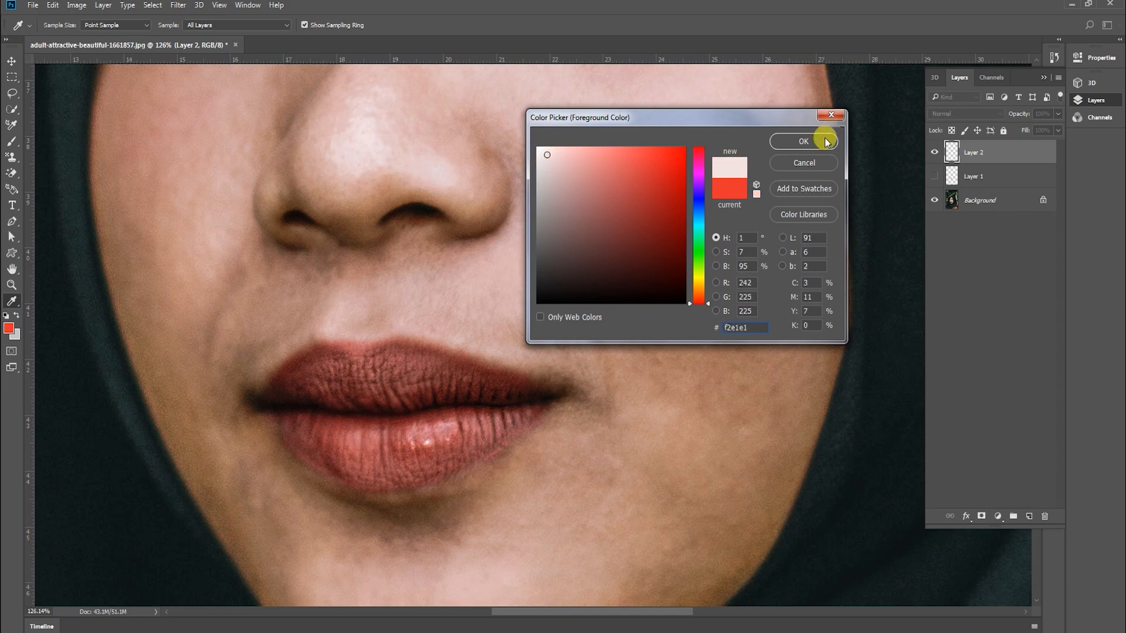
{"action": "left_click", "coordinate": [538, 149]}
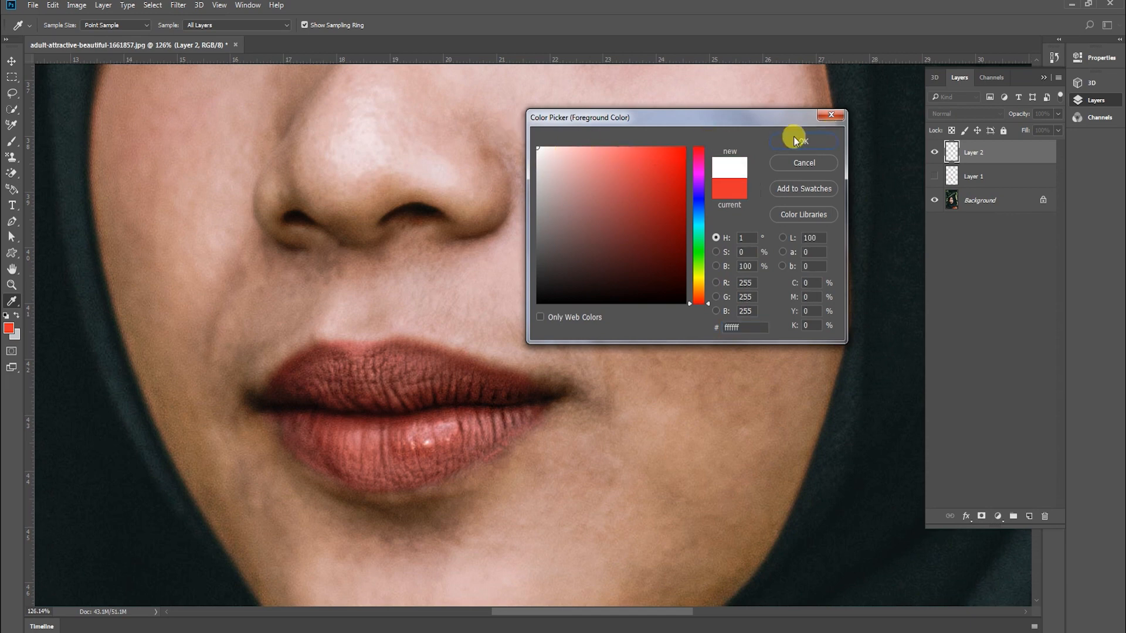
{"action": "left_click", "coordinate": [801, 142]}
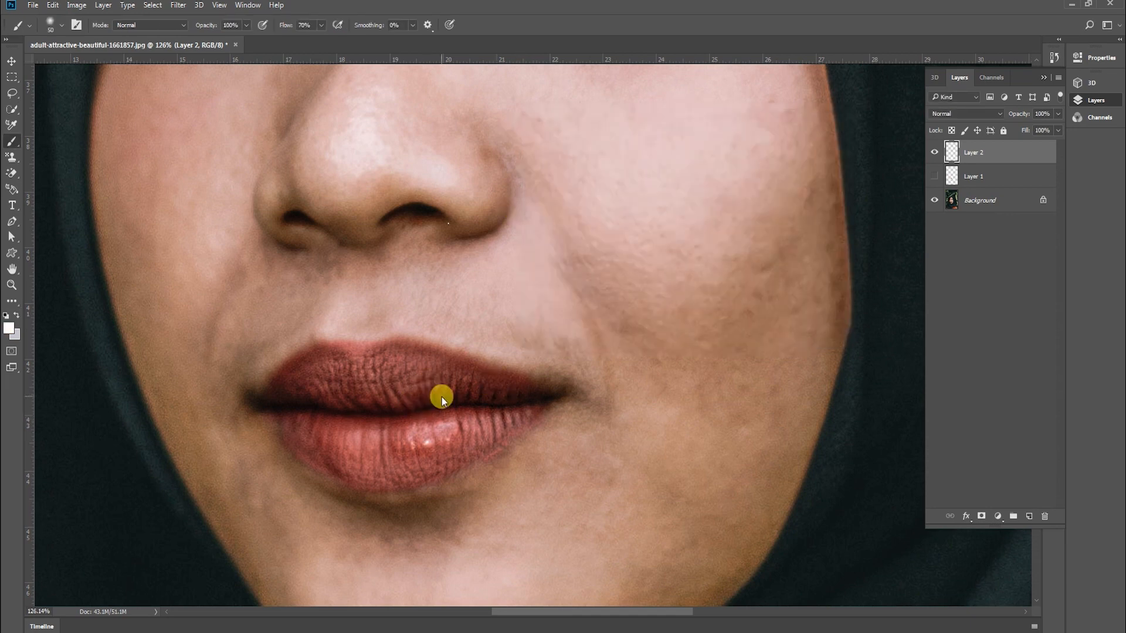
Paint white shine spots over the brightest area of the lower lip on Layer 2 with a small 10 to 15 px brush
{"action": "right_click", "coordinate": [442, 396]}
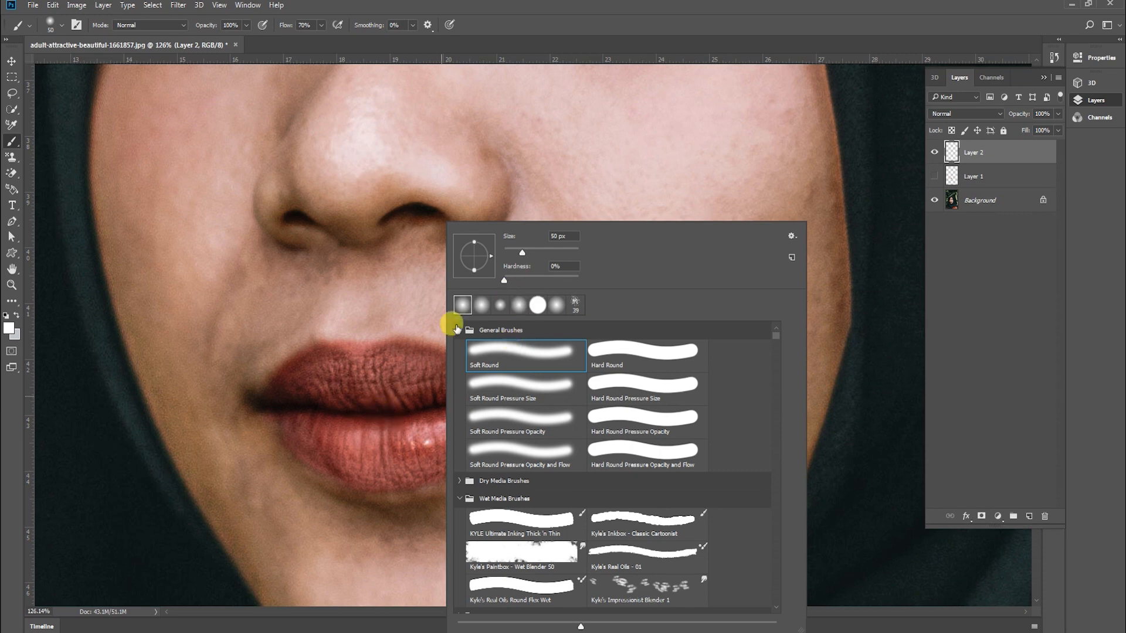
{"action": "left_click", "coordinate": [628, 7]}
{"action": "key", "text": "bracketleft"}
{"action": "key", "text": "bracketleft"}
{"action": "key", "text": "bracketleft"}
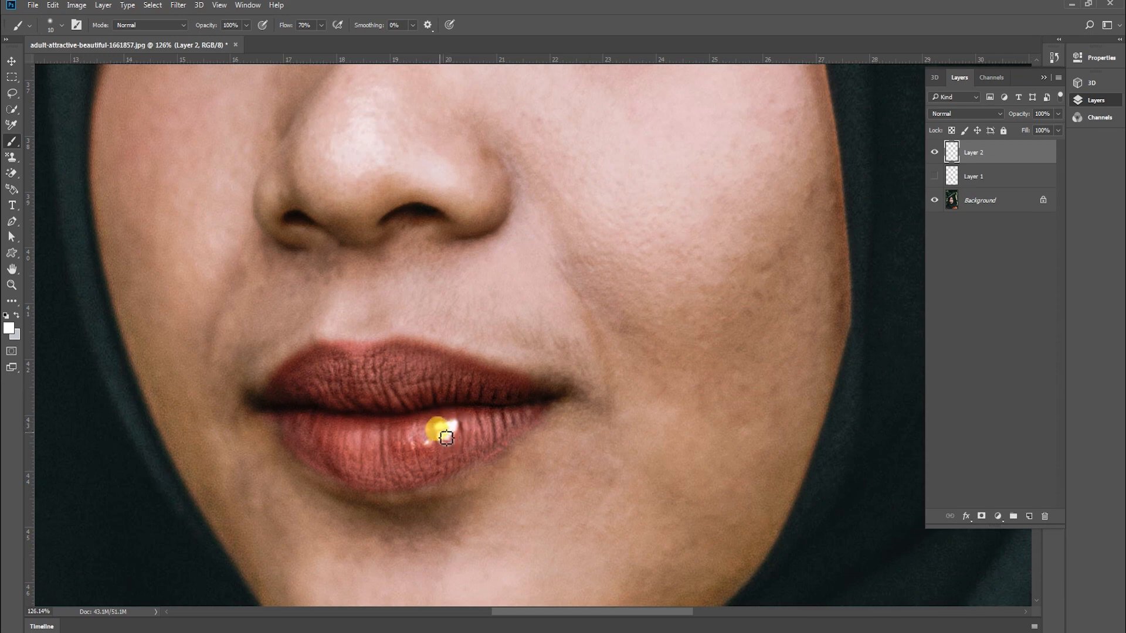
{"action": "left_click_drag", "start_coordinate": [445, 434], "coordinate": [431, 446]}
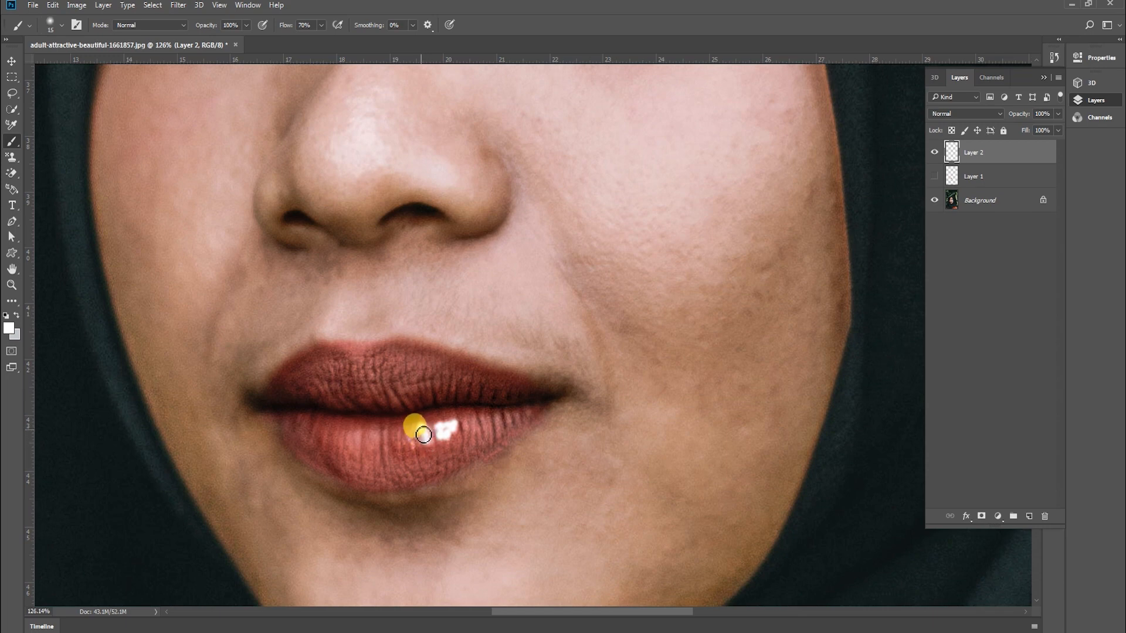
{"action": "left_click", "coordinate": [424, 435]}
Add thin white highlight strokes across the rest of the lower lip with an 8 px brush
{"action": "key", "text": "bracketleft"}
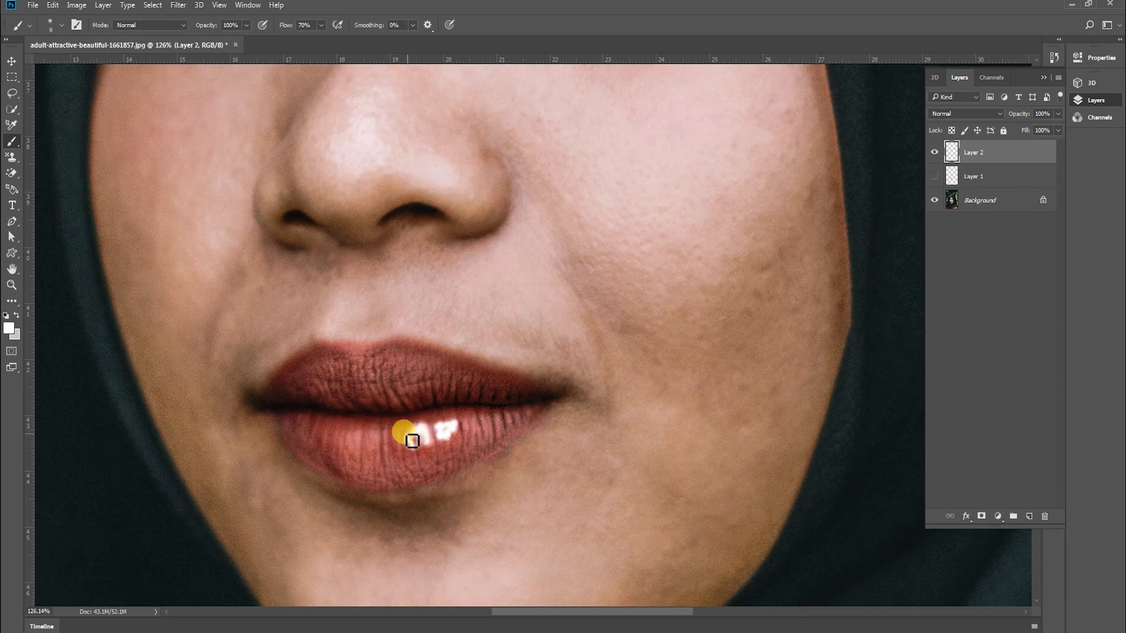
{"action": "mouse_move", "coordinate": [412, 441]}
{"action": "left_mouse_down"}
{"action": "mouse_move", "coordinate": [411, 428]}
{"action": "mouse_move", "coordinate": [385, 456]}
{"action": "left_mouse_up"}
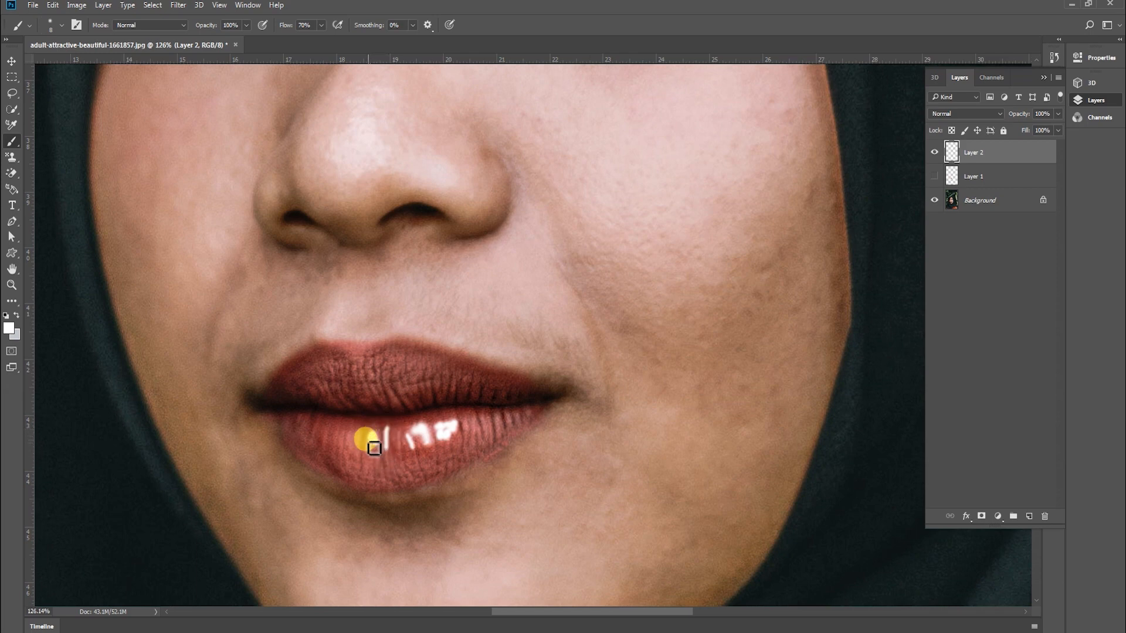
{"action": "left_click_drag", "start_coordinate": [363, 440], "coordinate": [359, 453]}
{"action": "left_click", "coordinate": [473, 436]}
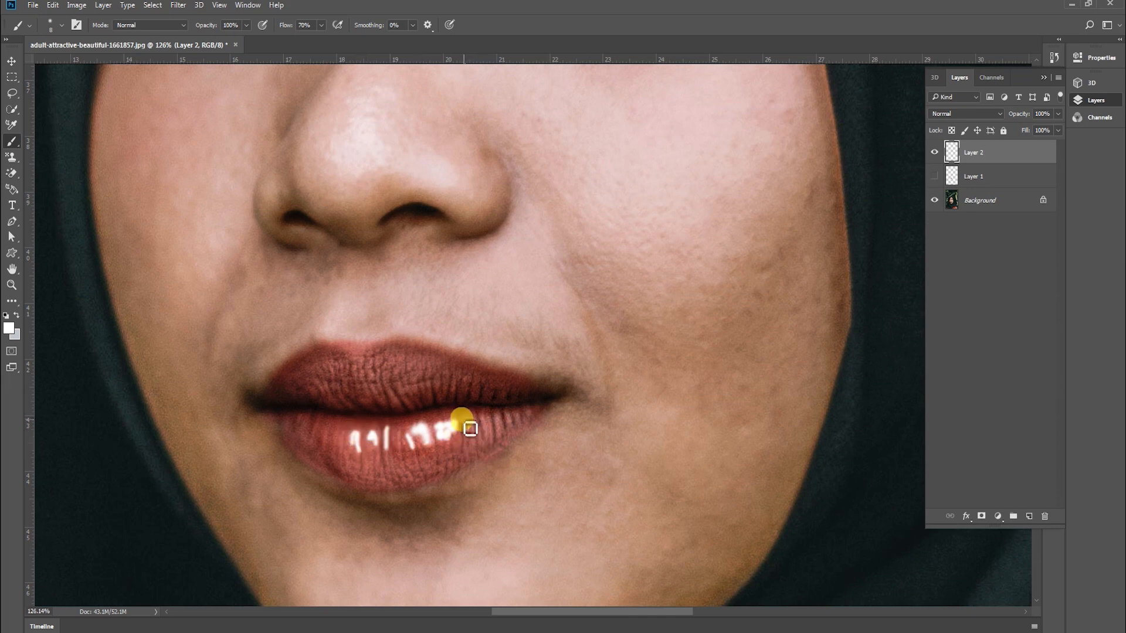
{"action": "left_click_drag", "start_coordinate": [471, 437], "coordinate": [471, 428]}
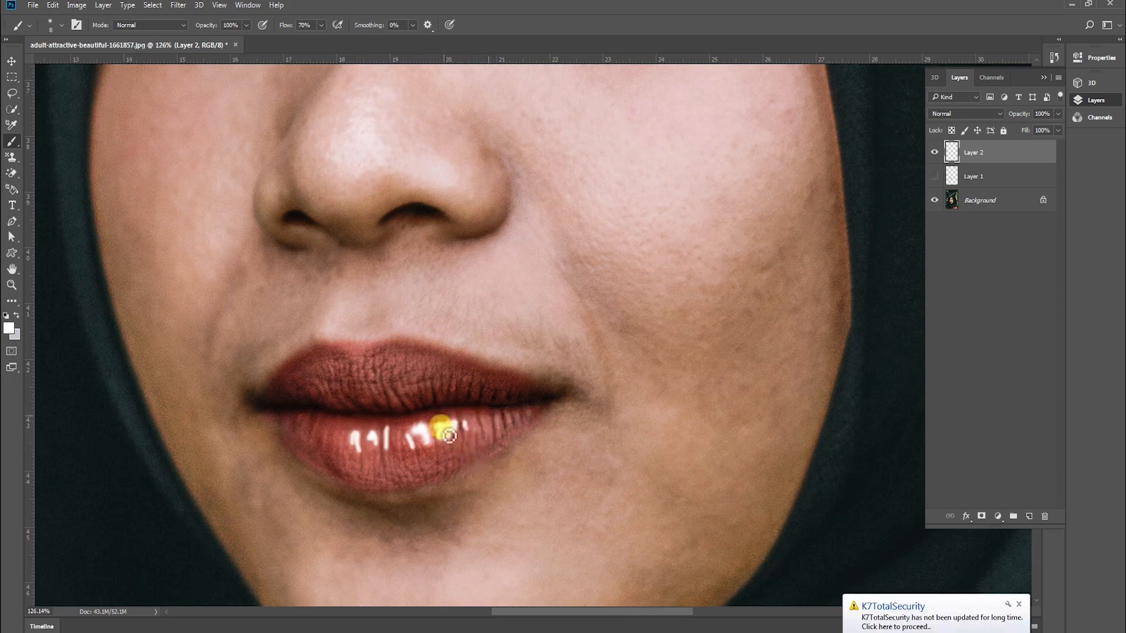
Show Layer 1 again and set the blend mode of highlight Layer 2 to Overlay
{"action": "key", "text": "z"}
{"action": "mouse_move", "coordinate": [389, 444]}
{"action": "left_mouse_down"}
{"action": "mouse_move", "coordinate": [439, 446]}
{"action": "mouse_move", "coordinate": [440, 422]}
{"action": "left_mouse_up"}
{"action": "key", "text": "v"}
{"action": "left_click", "coordinate": [934, 176]}
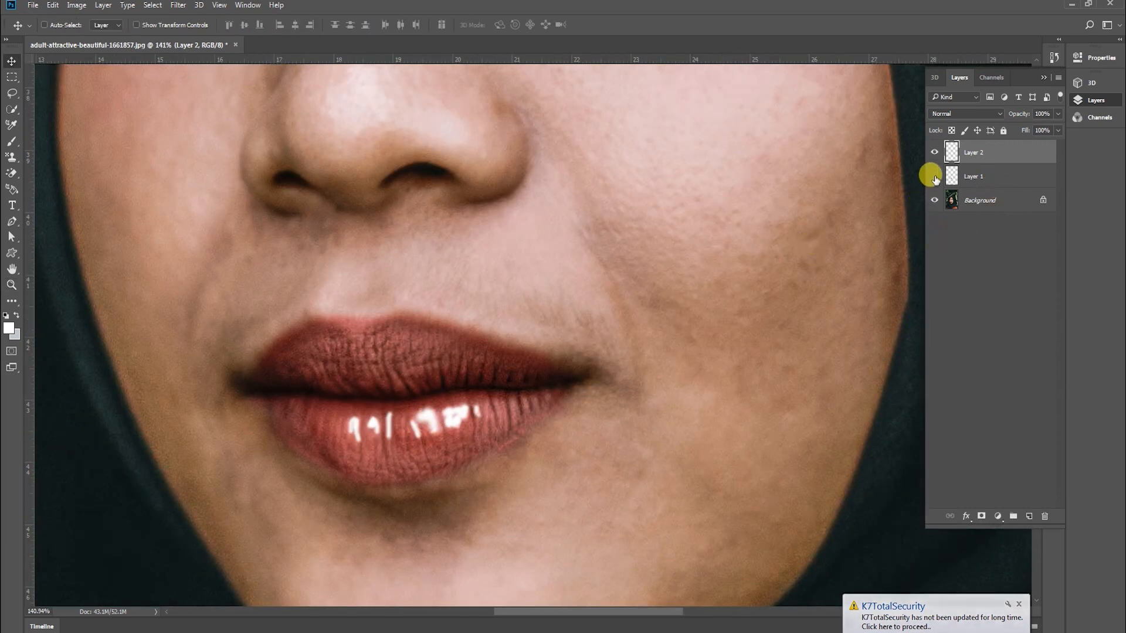
{"action": "left_click", "coordinate": [978, 114]}
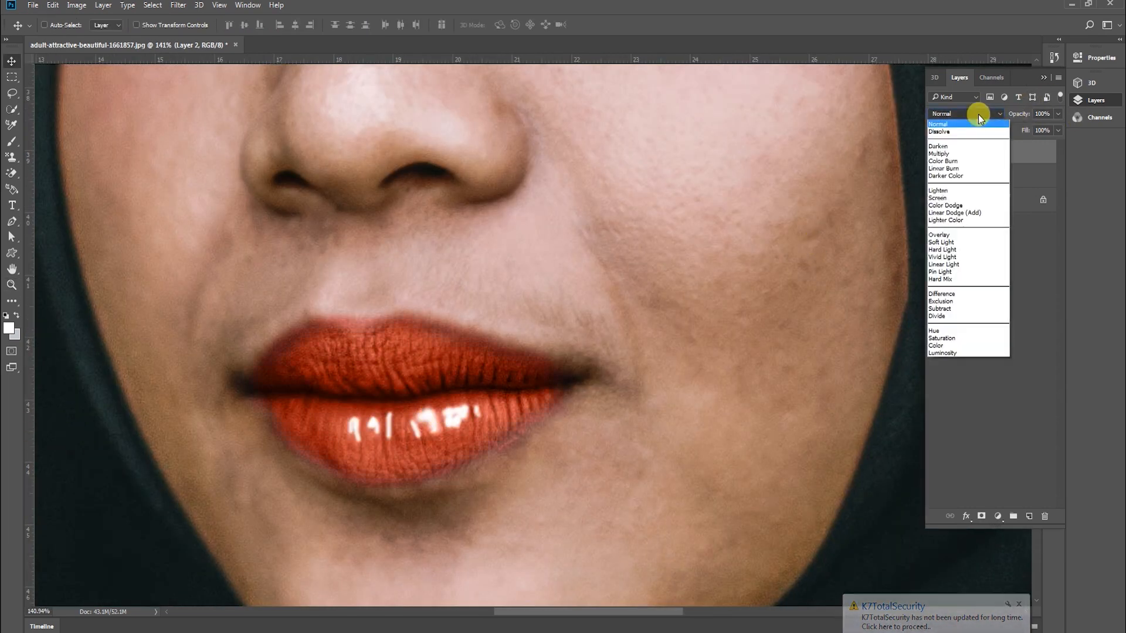
{"action": "left_click", "coordinate": [940, 234]}
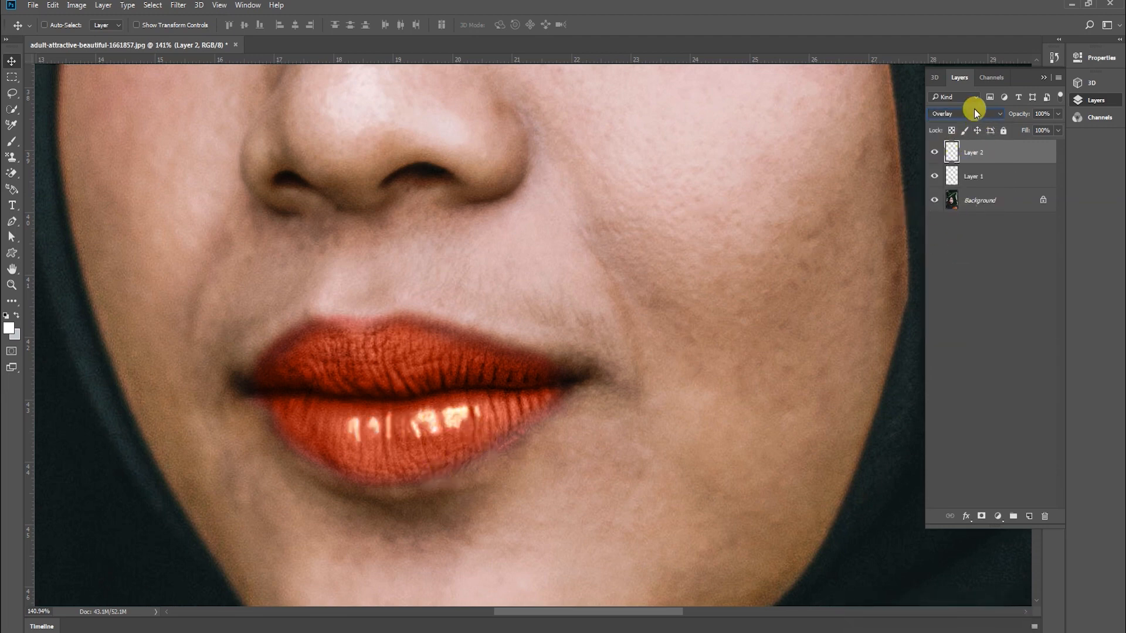
Try further blend modes on Layer 2, including Hard Mix and Divide, and hide the layer to compare the lips without it
{"action": "scroll", "coordinate": [973, 111], "scroll_direction": "down", "scroll_amount": 3}
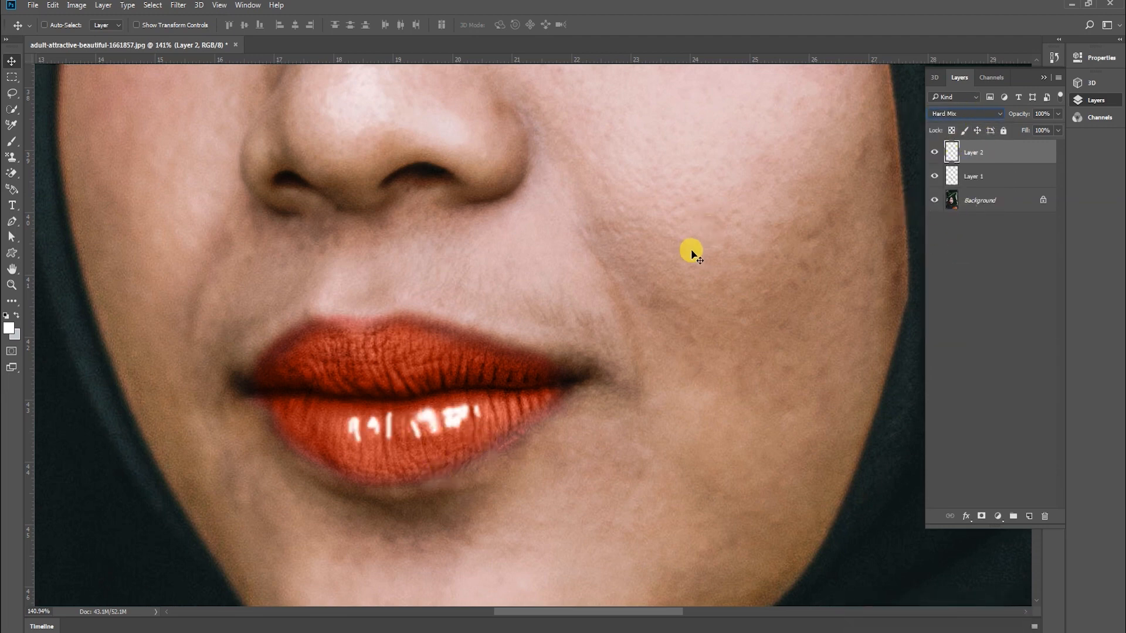
{"action": "key", "text": "shift+plus"}
{"action": "key", "text": "shift+plus"}
{"action": "key", "text": "shift+plus"}
{"action": "key", "text": "shift+plus"}
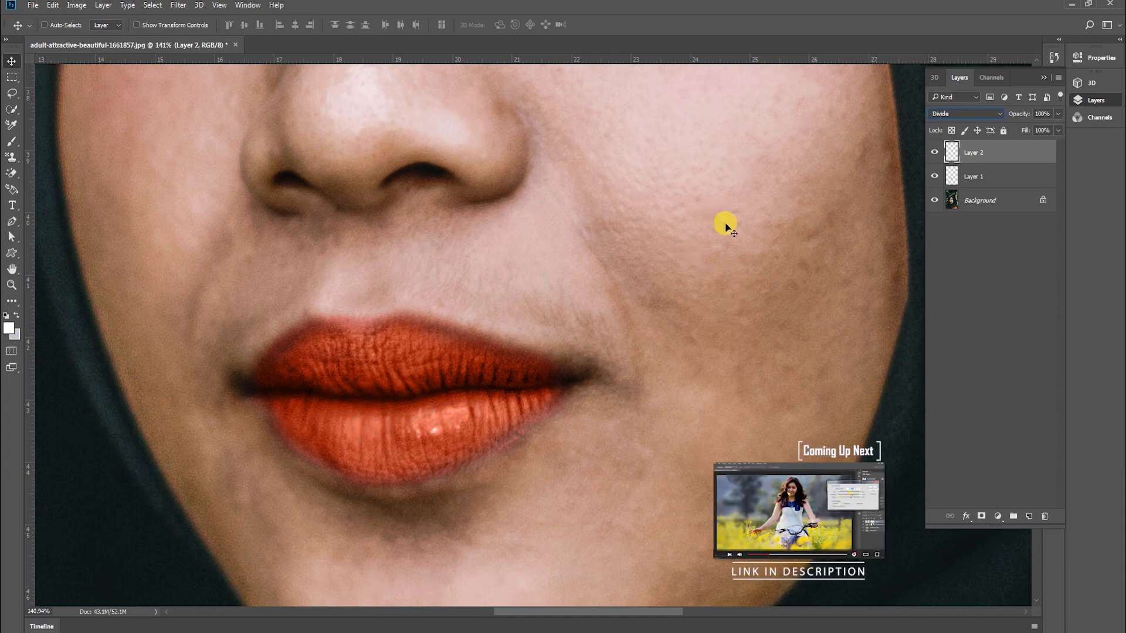
{"action": "left_click", "coordinate": [934, 153]}
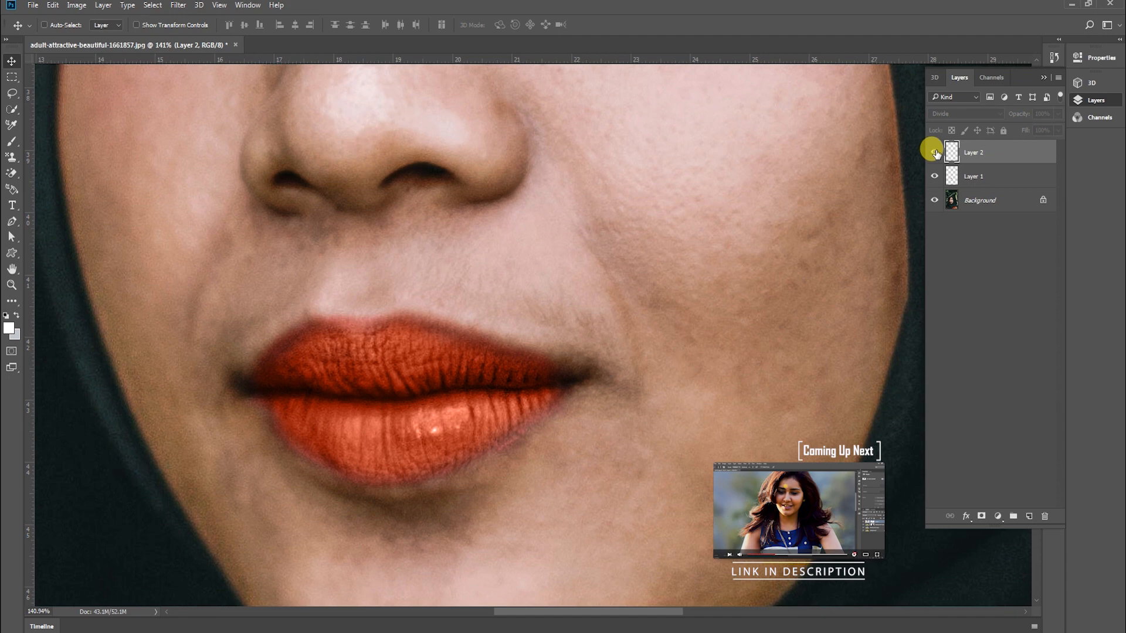
Show Layer 2 again, try Luminosity, Color Burn and Lighter Color on it, and set its blend mode to Soft Light
{"action": "left_click", "coordinate": [934, 152]}
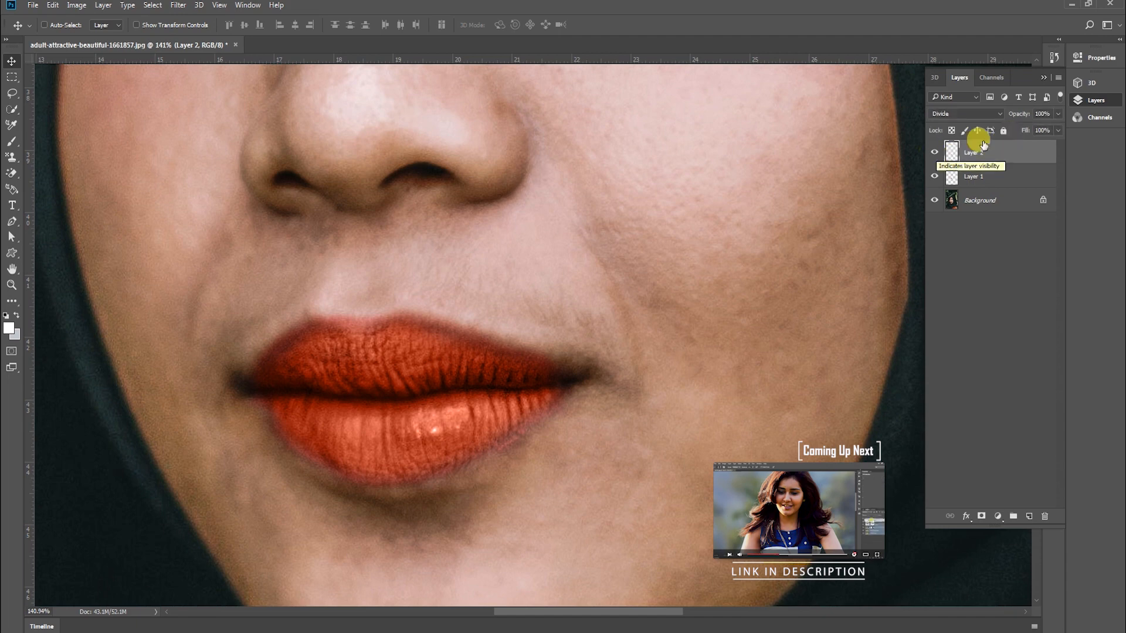
{"action": "left_click", "coordinate": [963, 114]}
{"action": "key", "text": "Down"}
{"action": "key", "text": "Down"}
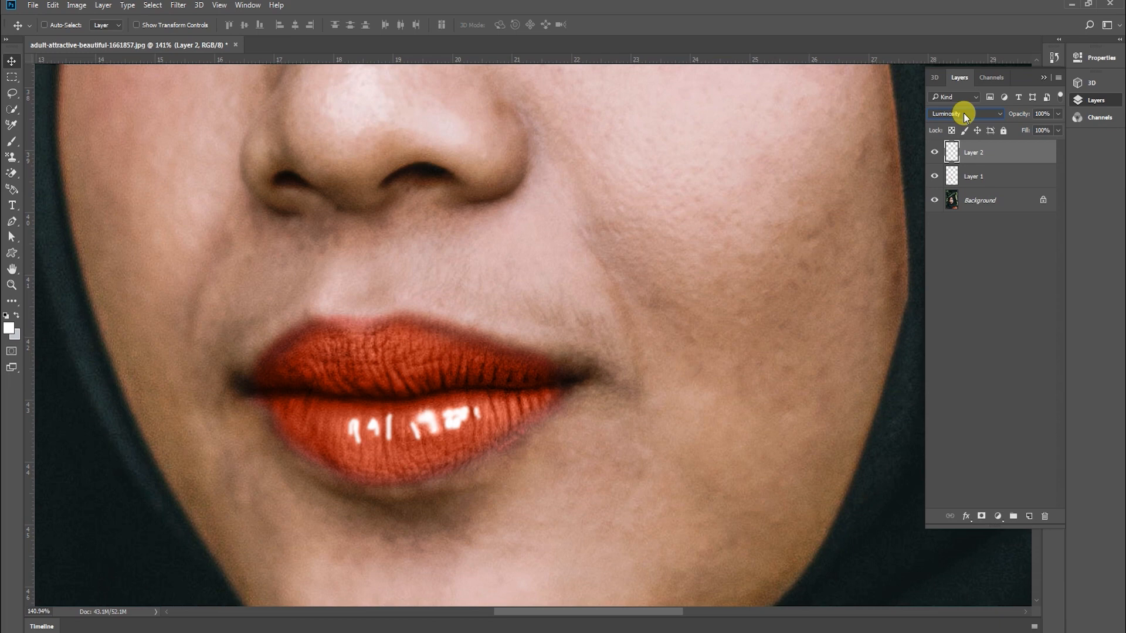
{"action": "key", "text": "Down"}
{"action": "key", "text": "Down"}
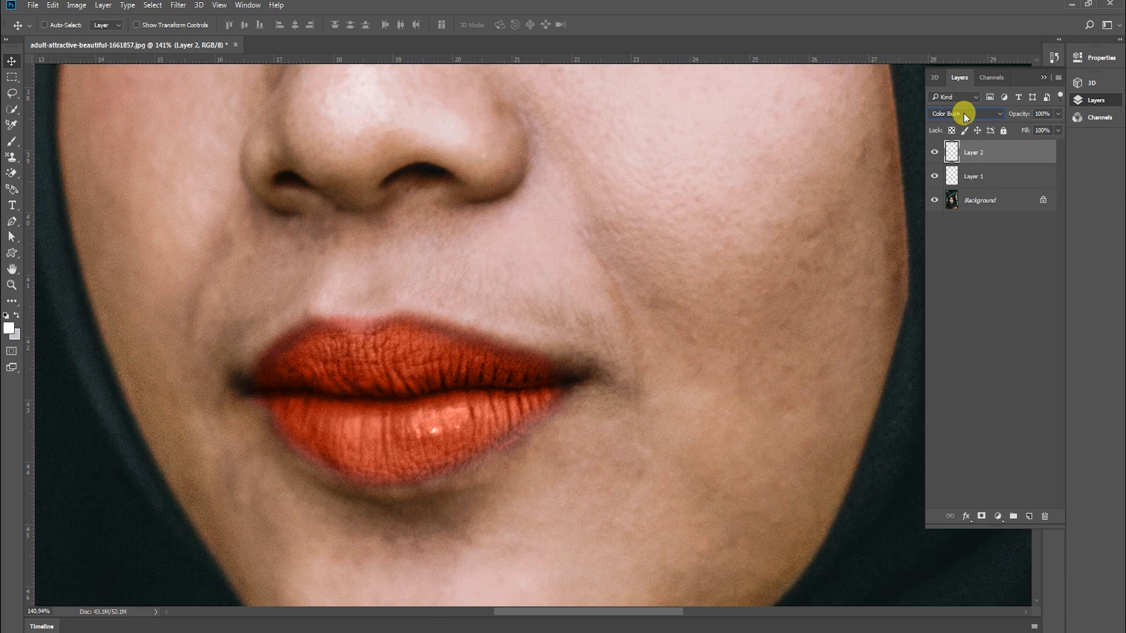
{"action": "key", "text": "Down"}
{"action": "key", "text": "Down"}
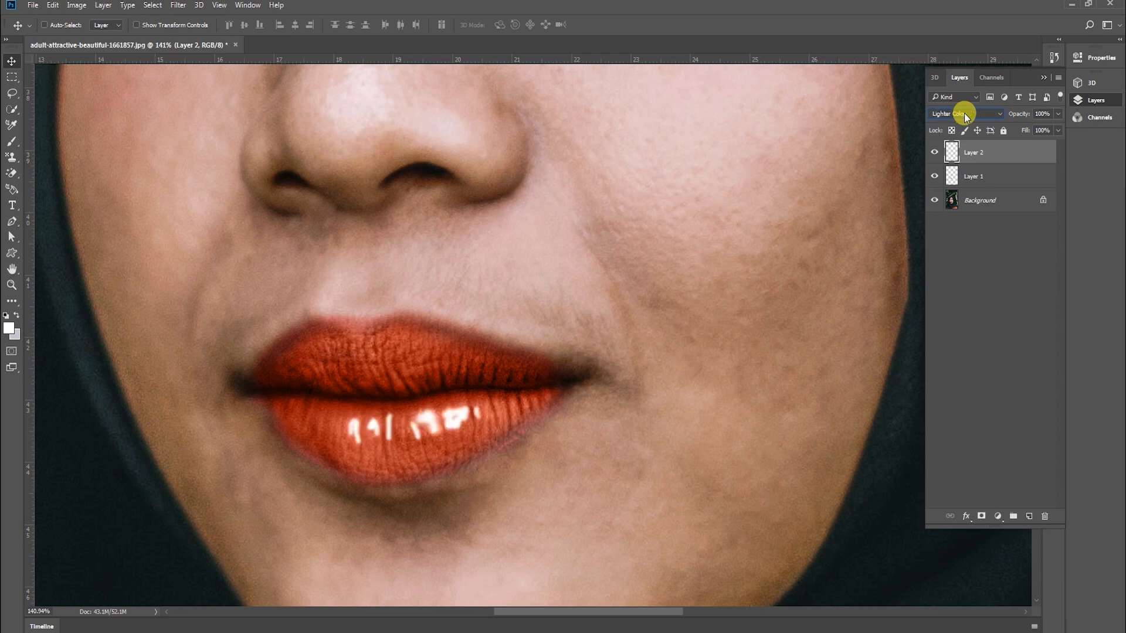
{"action": "key", "text": "Down"}
{"action": "key", "text": "Down"}
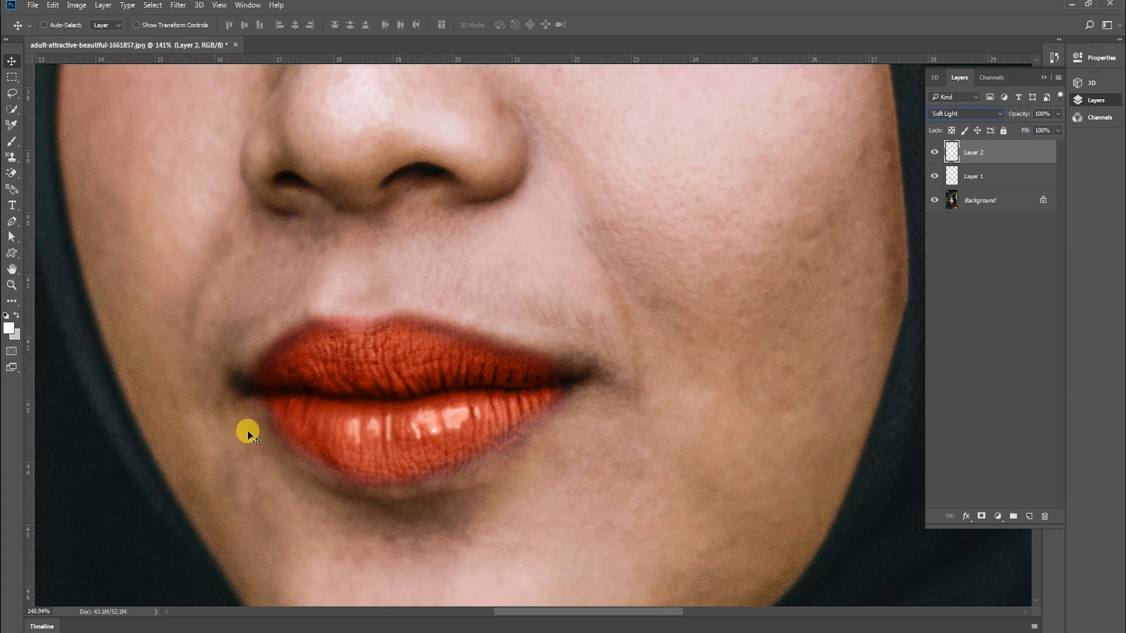
Soften the white lip highlights on Layer 2 with a Gaussian Blur of 2.6 pixels radius
{"action": "left_click", "coordinate": [179, 5]}
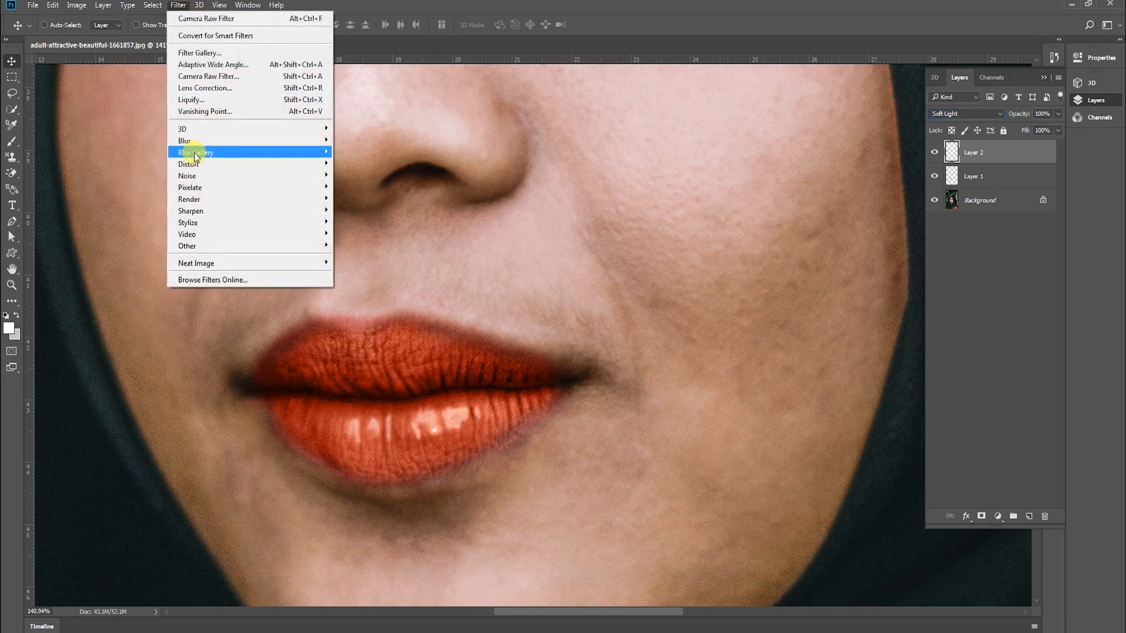
{"action": "mouse_move", "coordinate": [196, 140]}
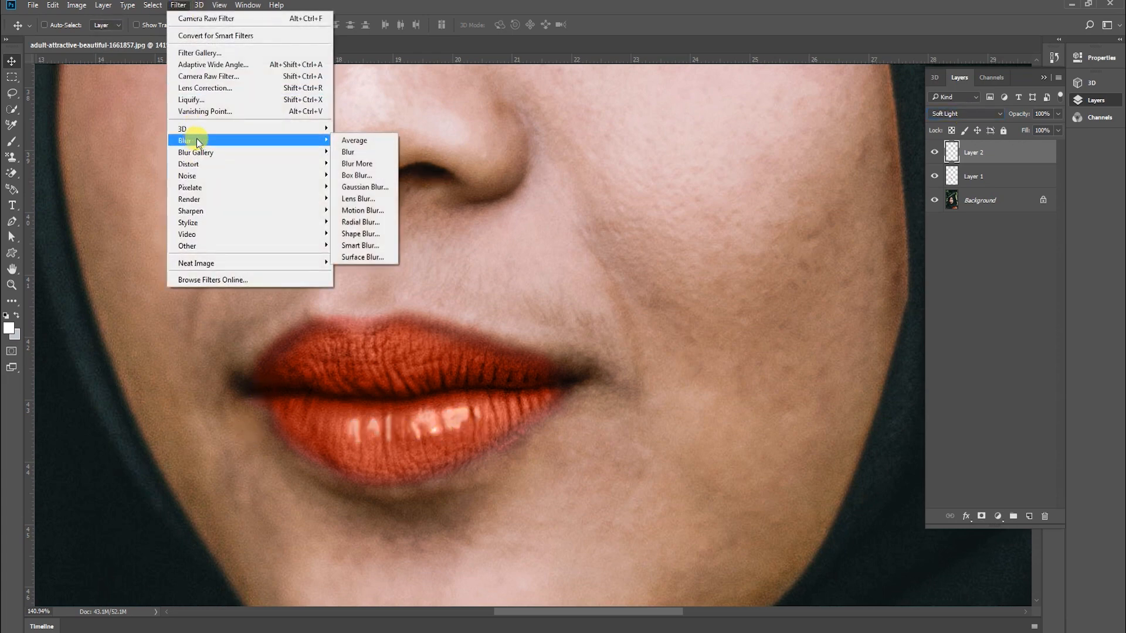
{"action": "left_click", "coordinate": [361, 188]}
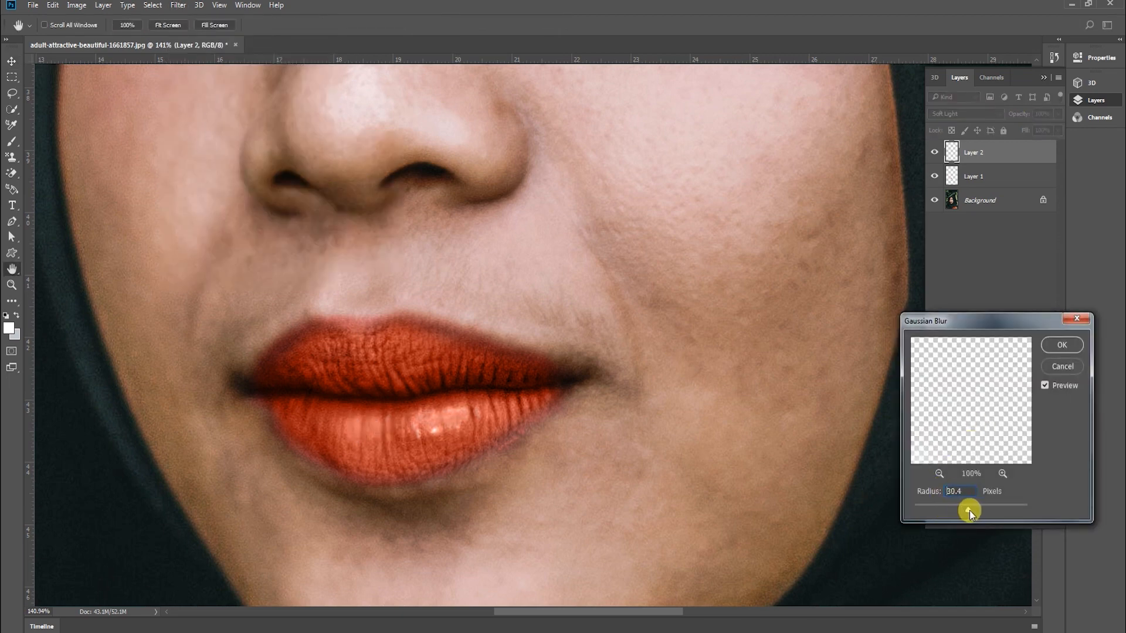
{"action": "left_click_drag", "start_coordinate": [969, 510], "coordinate": [956, 509]}
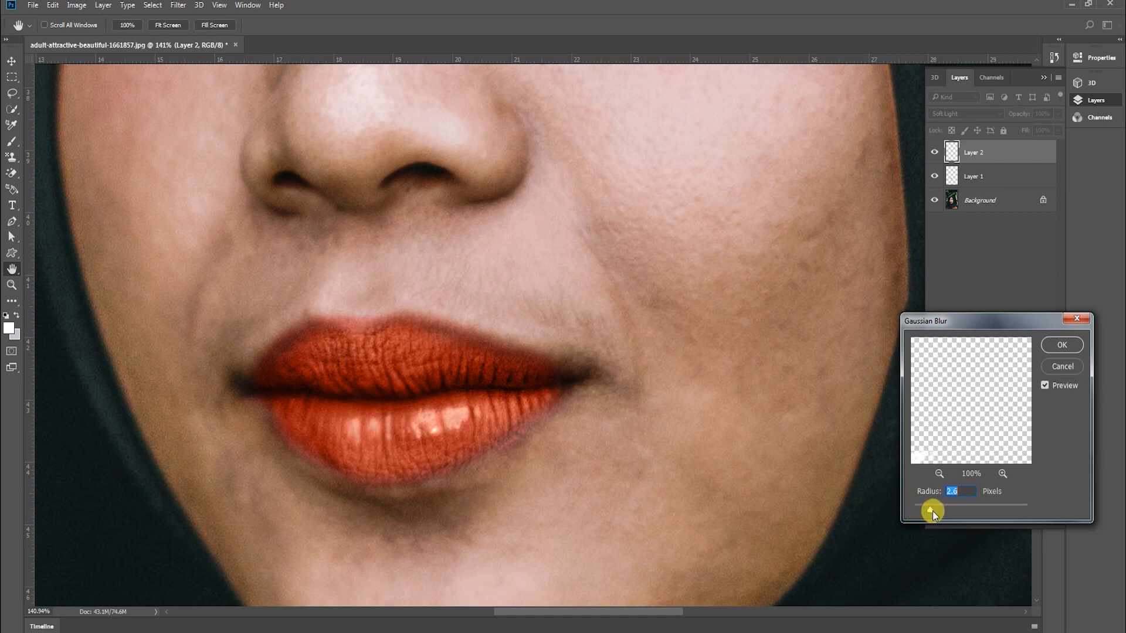
{"action": "left_click", "coordinate": [1051, 341]}
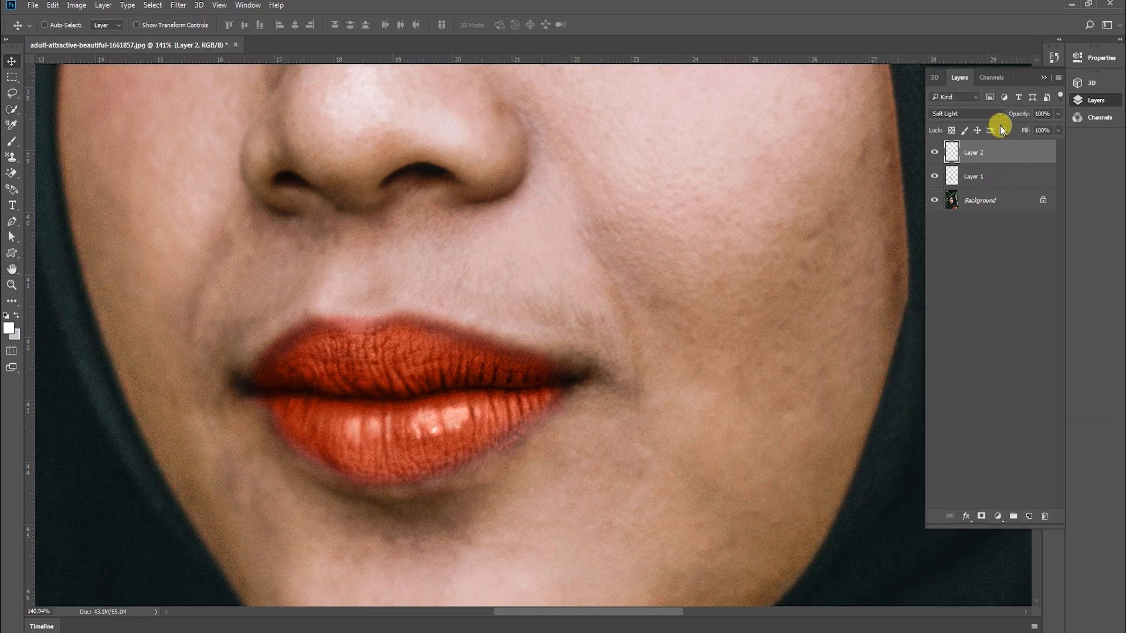
Try a Color Overlay on Layer 2's highlights in orange-red and light peach tints, and discard the layer style
{"action": "double_click", "coordinate": [1023, 154]}
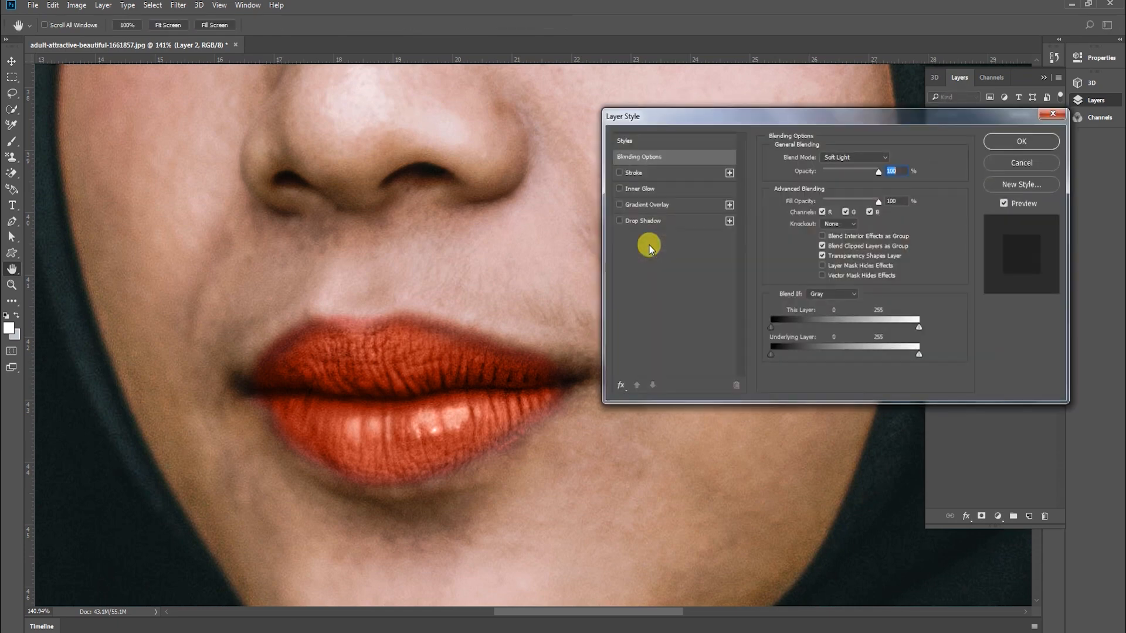
{"action": "left_click", "coordinate": [620, 385]}
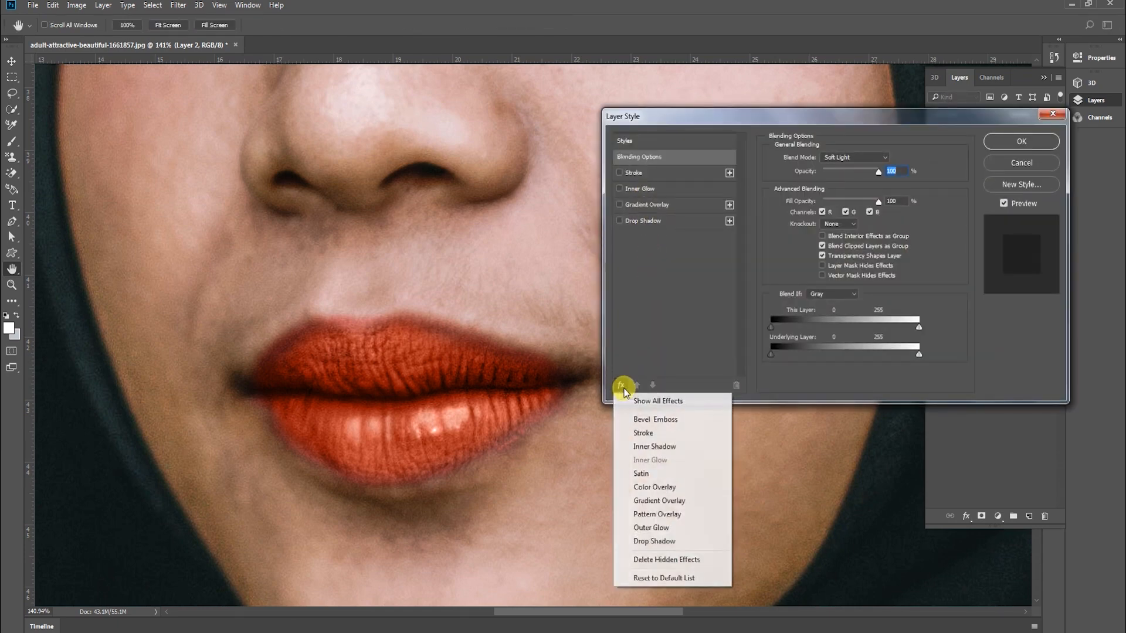
{"action": "left_click", "coordinate": [642, 487]}
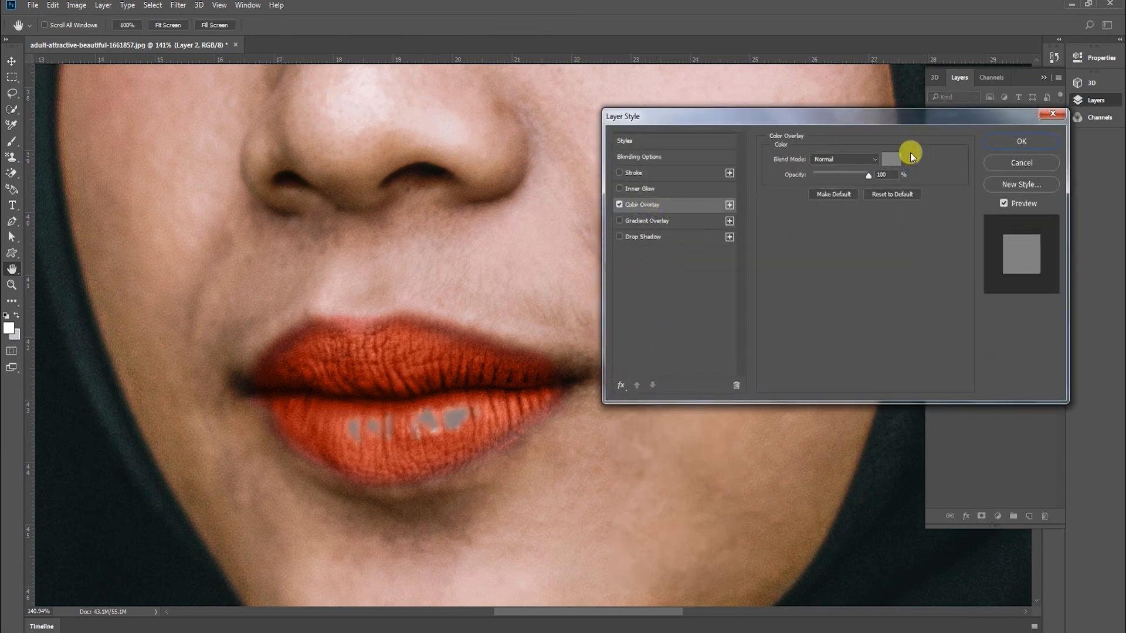
{"action": "left_click", "coordinate": [890, 159]}
{"action": "left_click", "coordinate": [466, 440]}
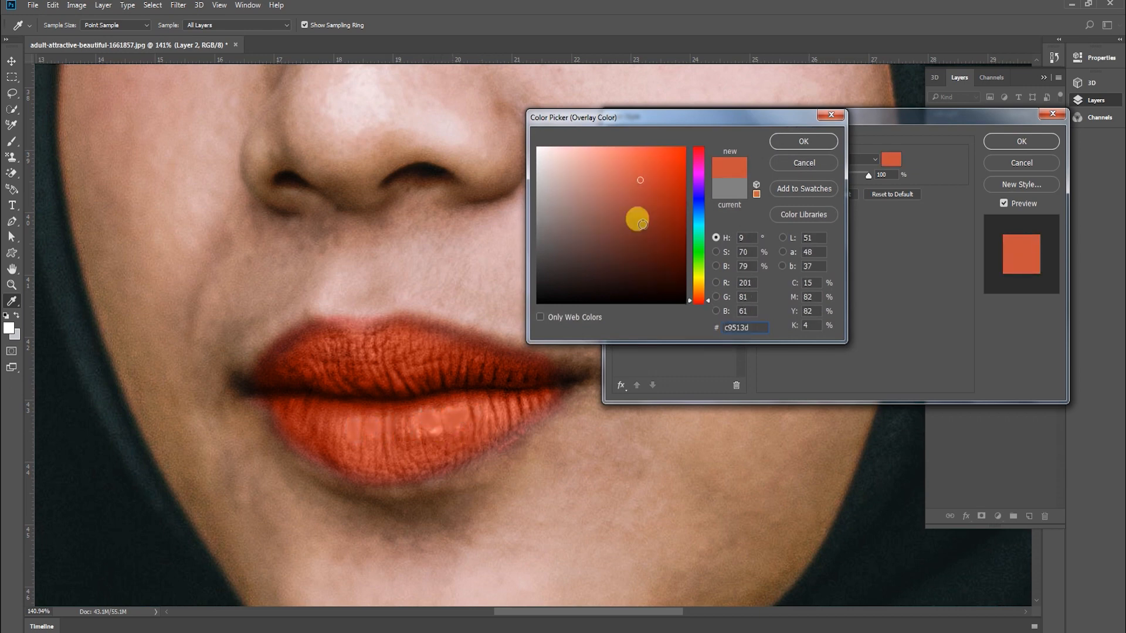
{"action": "left_click_drag", "start_coordinate": [645, 176], "coordinate": [685, 139]}
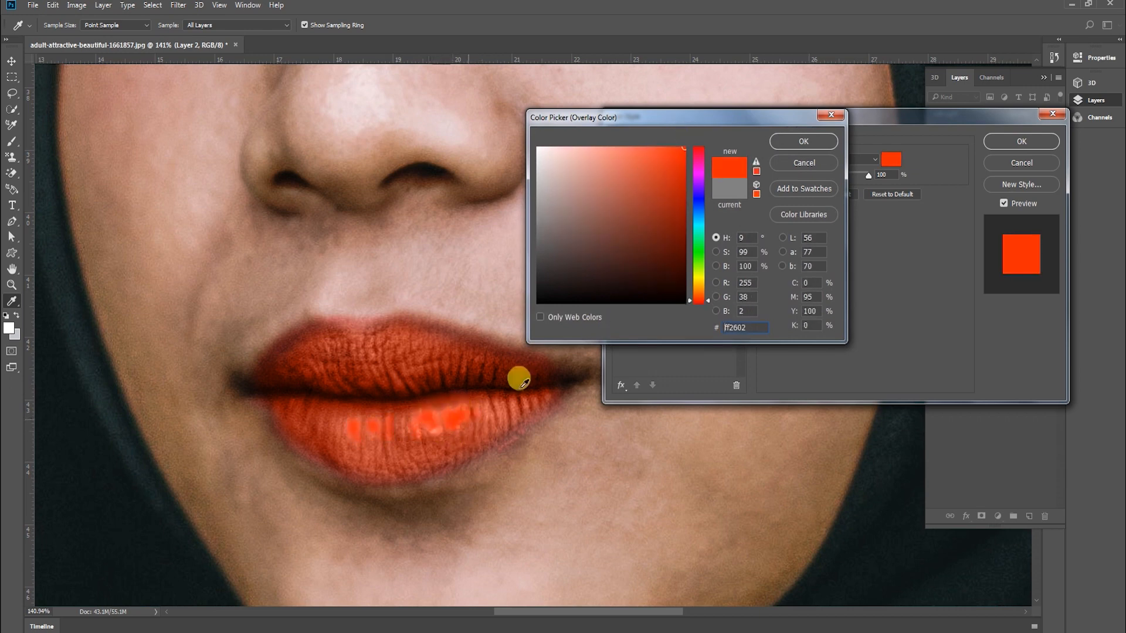
{"action": "left_click", "coordinate": [700, 291]}
{"action": "mouse_move", "coordinate": [675, 182]}
{"action": "left_mouse_down"}
{"action": "mouse_move", "coordinate": [586, 134]}
{"action": "mouse_move", "coordinate": [594, 150]}
{"action": "mouse_move", "coordinate": [570, 147]}
{"action": "left_mouse_up"}
{"action": "left_click", "coordinate": [699, 297]}
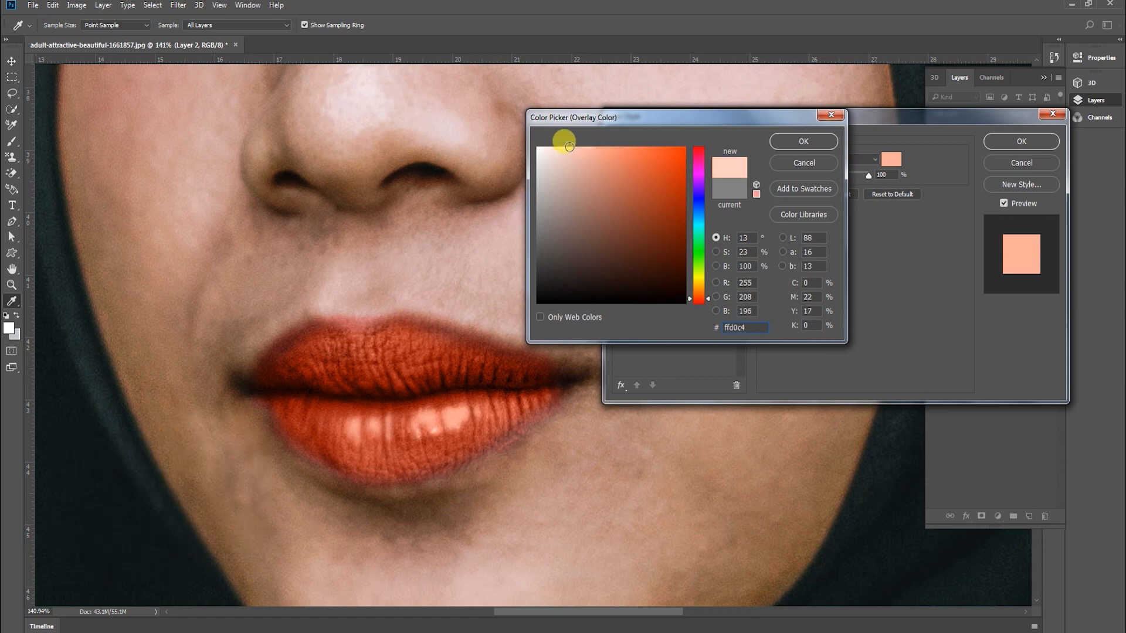
{"action": "left_click", "coordinate": [803, 165]}
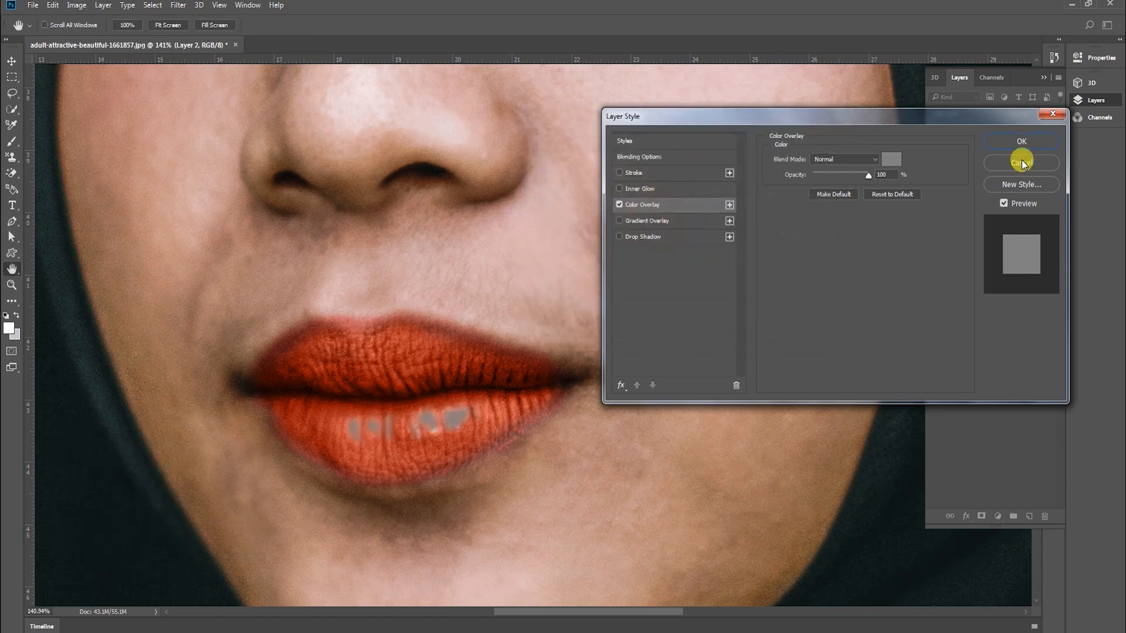
{"action": "left_click", "coordinate": [1021, 141]}
Brighten Layer 2 with a Curves adjustment, raising the midtone point to input 94 and output 140
{"action": "key", "text": "z"}
{"action": "left_click_drag", "start_coordinate": [454, 437], "coordinate": [400, 447]}
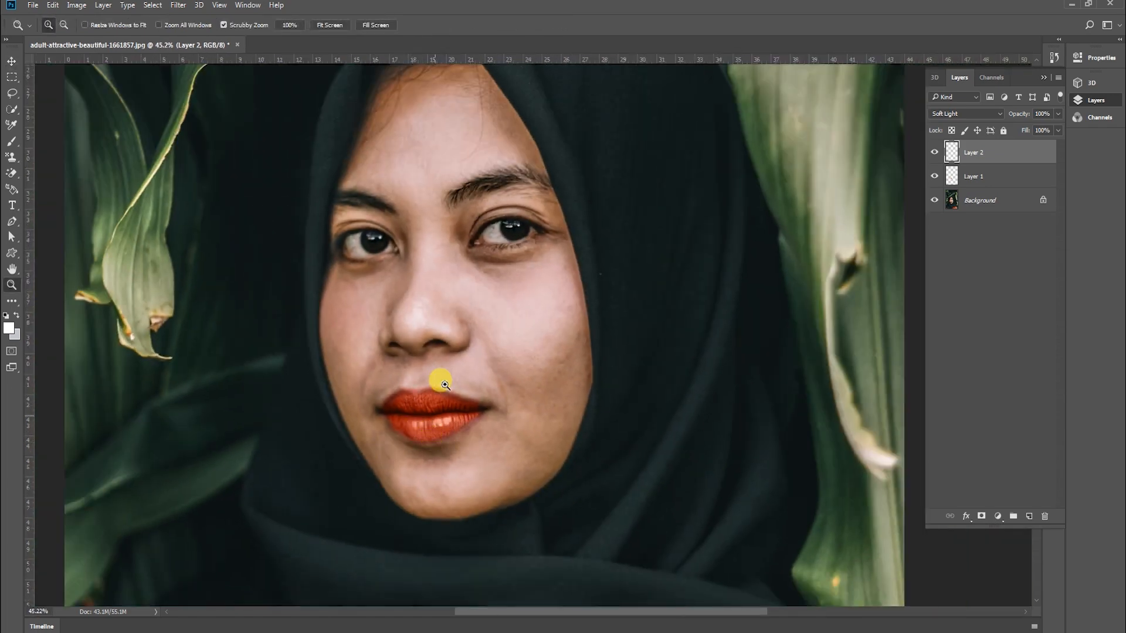
{"action": "left_click_drag", "start_coordinate": [441, 380], "coordinate": [464, 354]}
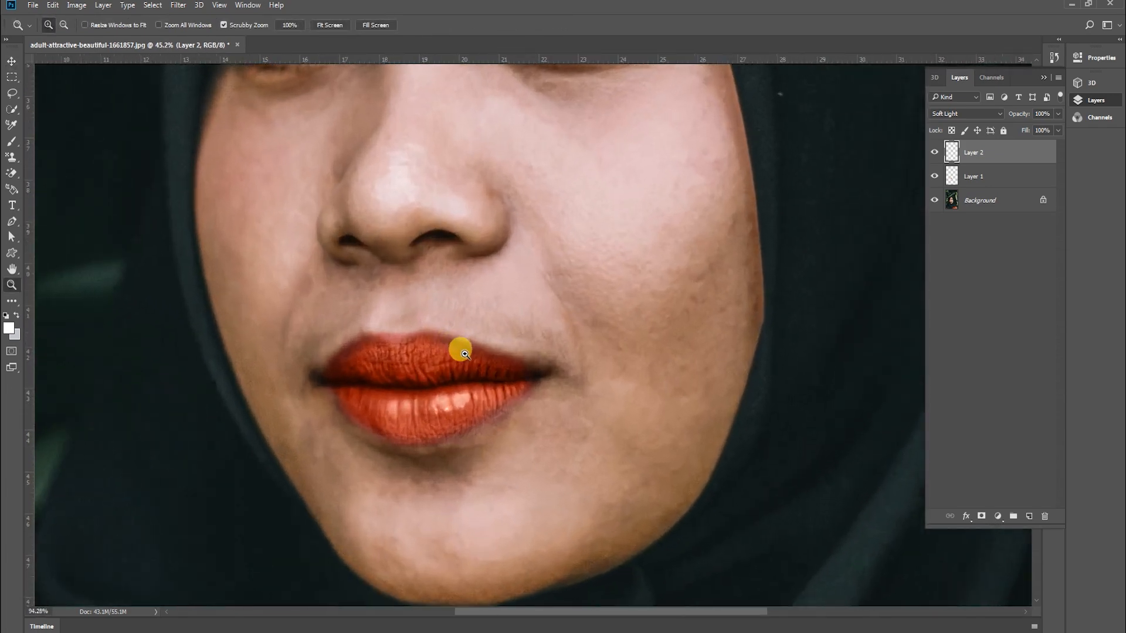
{"action": "key", "text": "ctrl+m"}
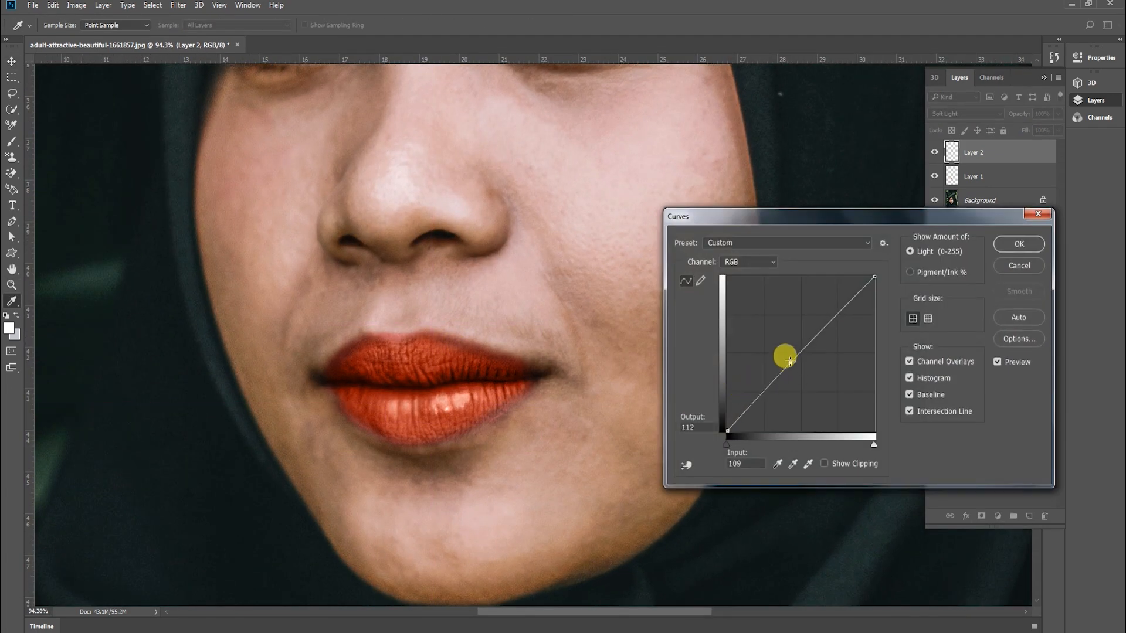
{"action": "mouse_move", "coordinate": [790, 362]}
{"action": "left_mouse_down"}
{"action": "mouse_move", "coordinate": [774, 352]}
{"action": "mouse_move", "coordinate": [781, 346]}
{"action": "left_mouse_up"}
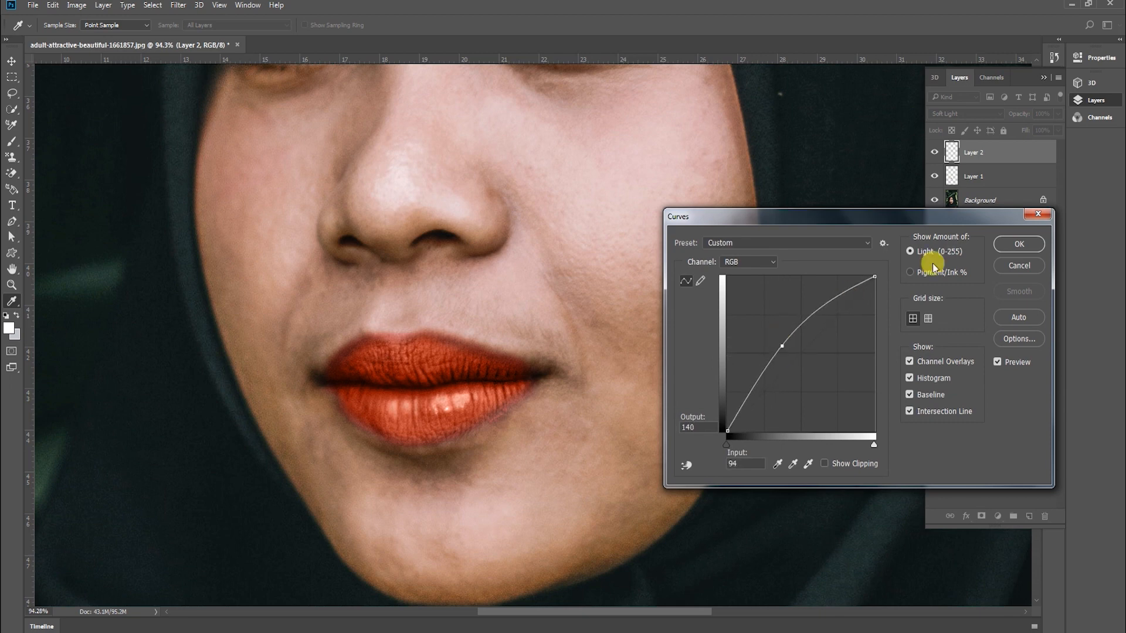
{"action": "left_click", "coordinate": [1019, 244]}
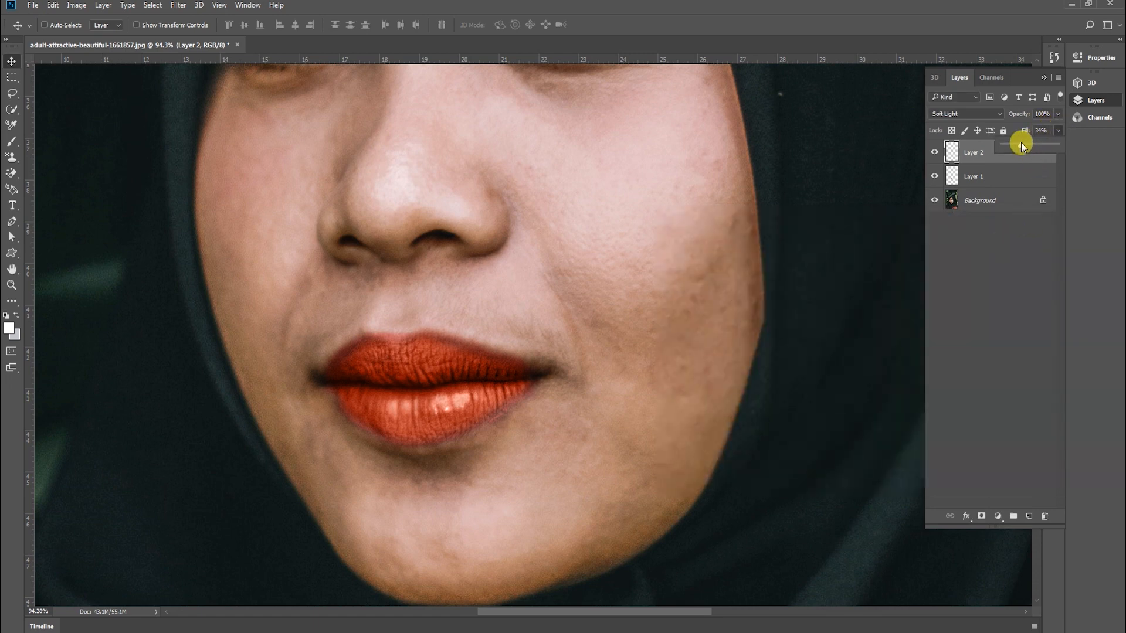
Compare the lips with and without Layer 2, and examine the eye, the lips and the whole portrait at different magnifications
{"action": "left_click", "coordinate": [934, 153]}
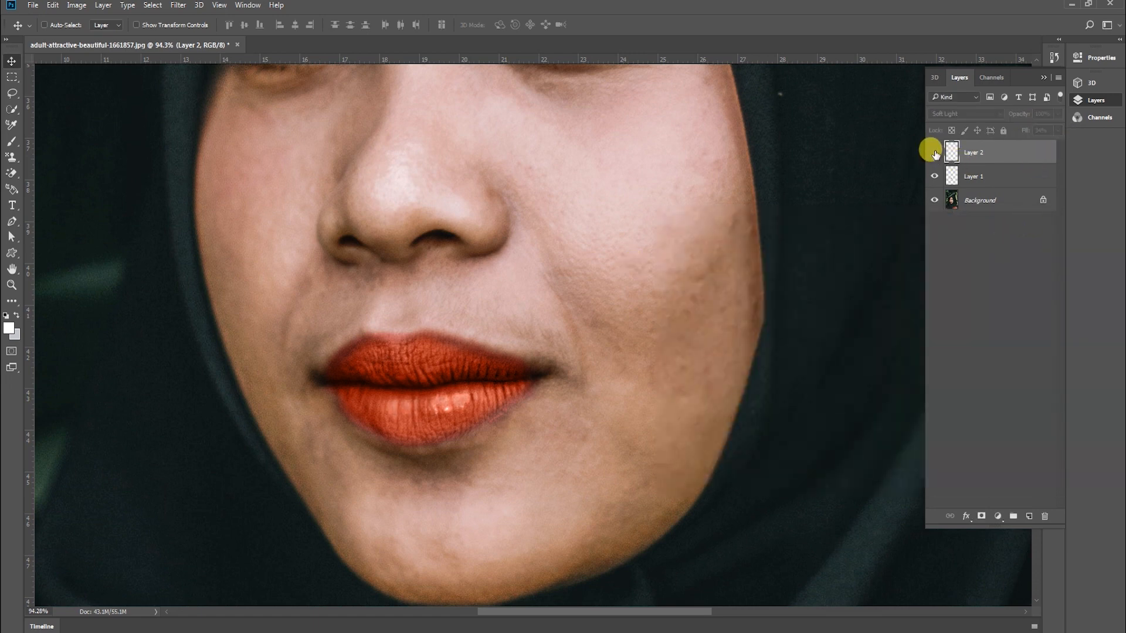
{"action": "left_click", "coordinate": [934, 153]}
{"action": "key", "text": "z"}
{"action": "right_click", "coordinate": [439, 410]}
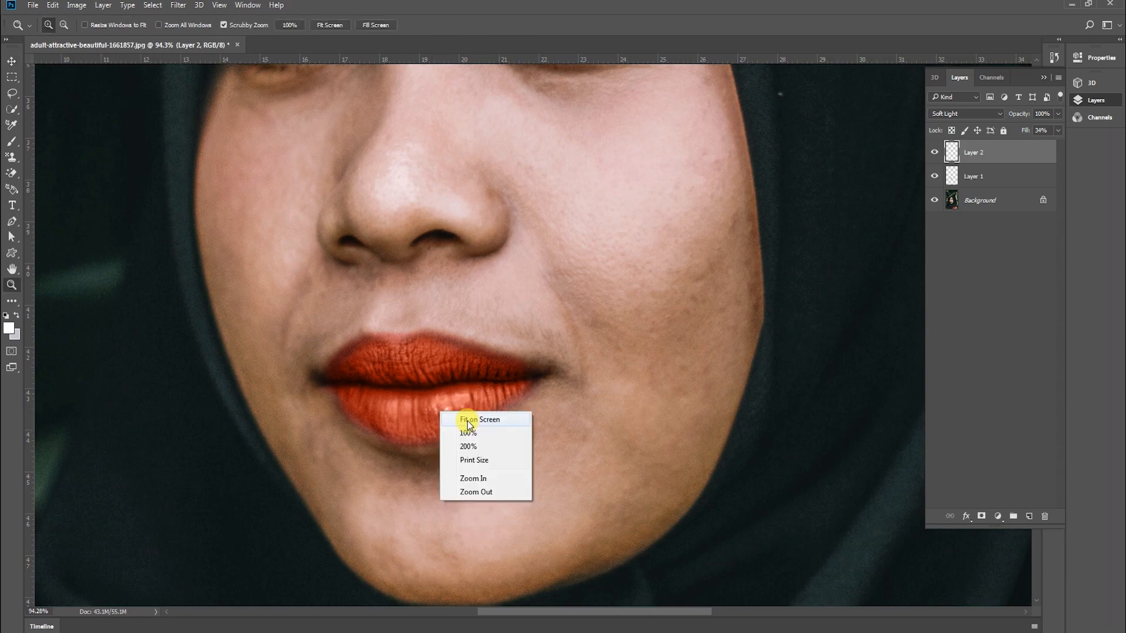
{"action": "left_click", "coordinate": [467, 421]}
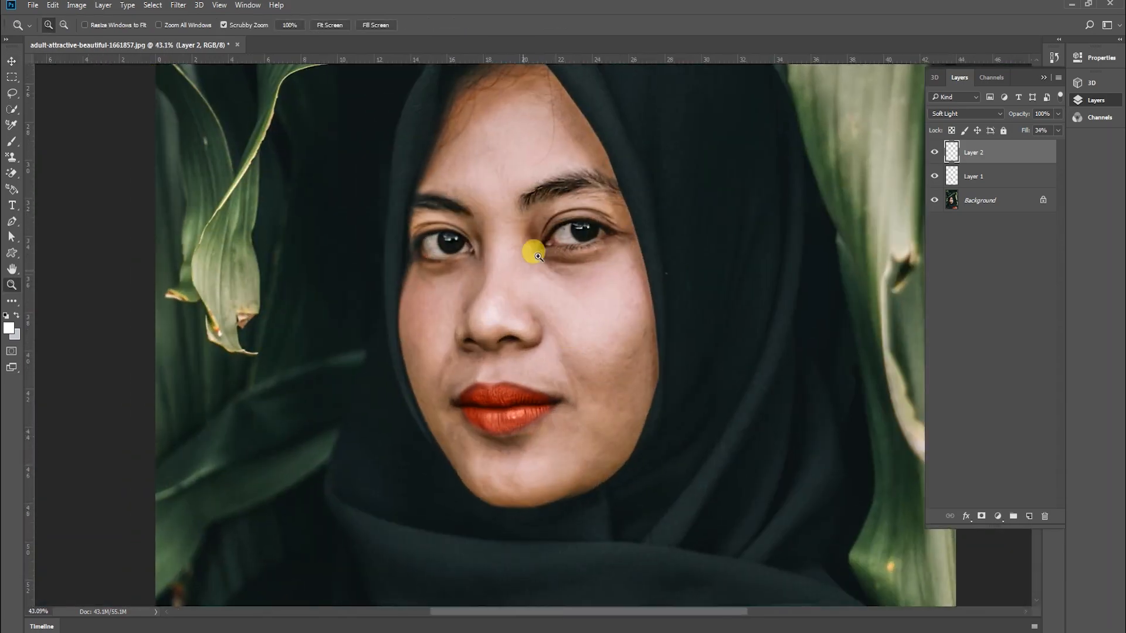
{"action": "left_click_drag", "start_coordinate": [527, 251], "coordinate": [625, 166]}
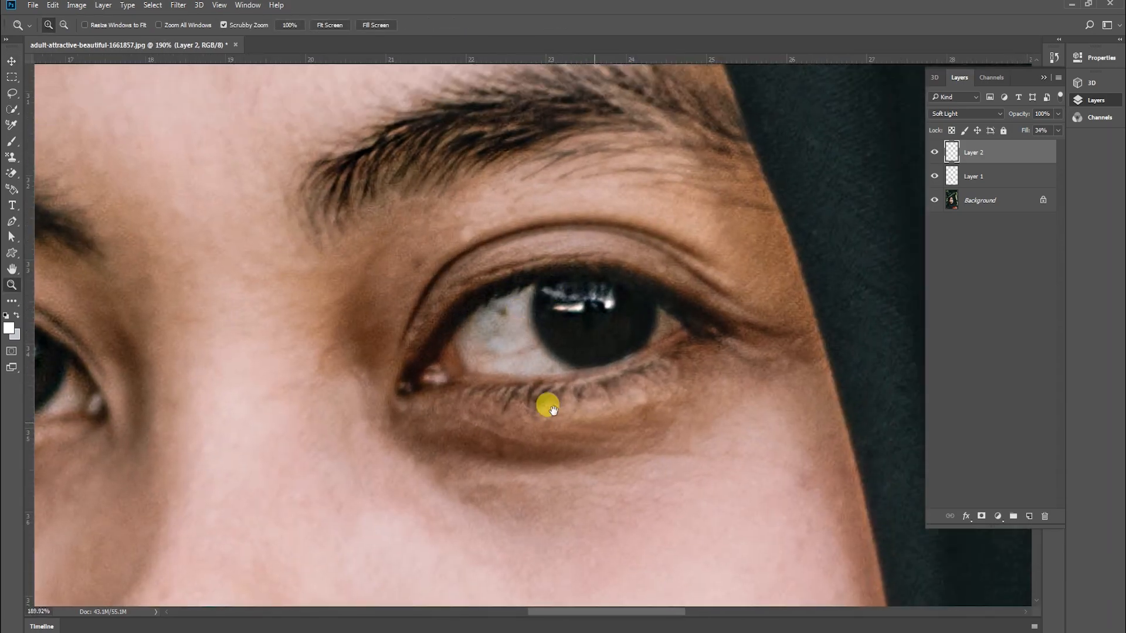
{"action": "right_click", "coordinate": [475, 392]}
{"action": "left_click", "coordinate": [501, 399]}
{"action": "left_click_drag", "start_coordinate": [515, 422], "coordinate": [565, 306]}
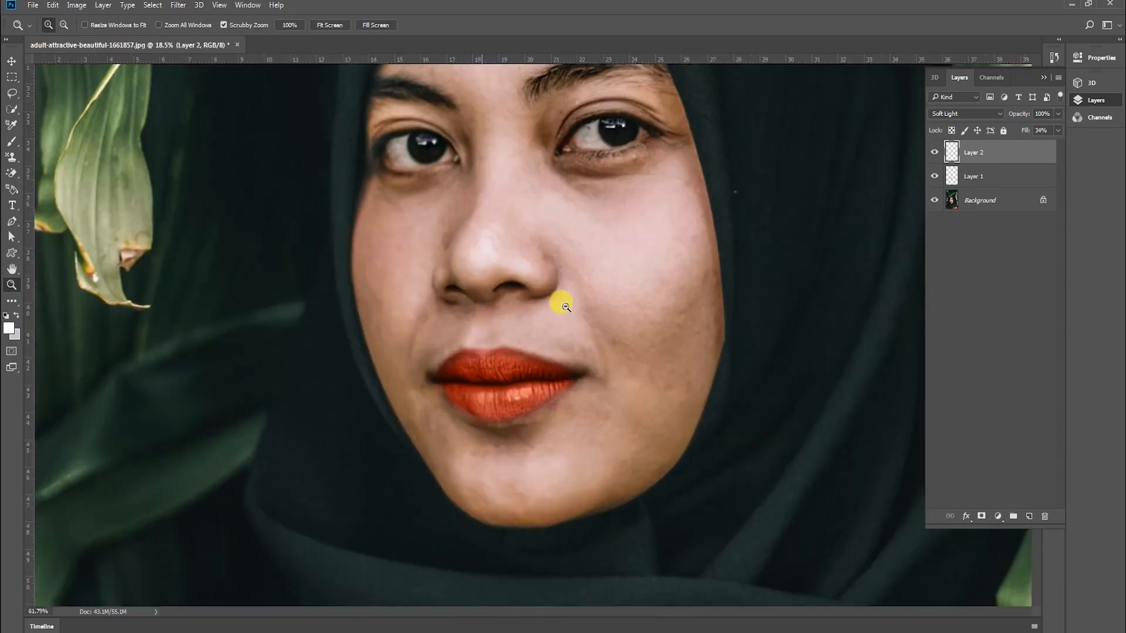
{"action": "left_click_drag", "start_coordinate": [521, 394], "coordinate": [524, 423]}
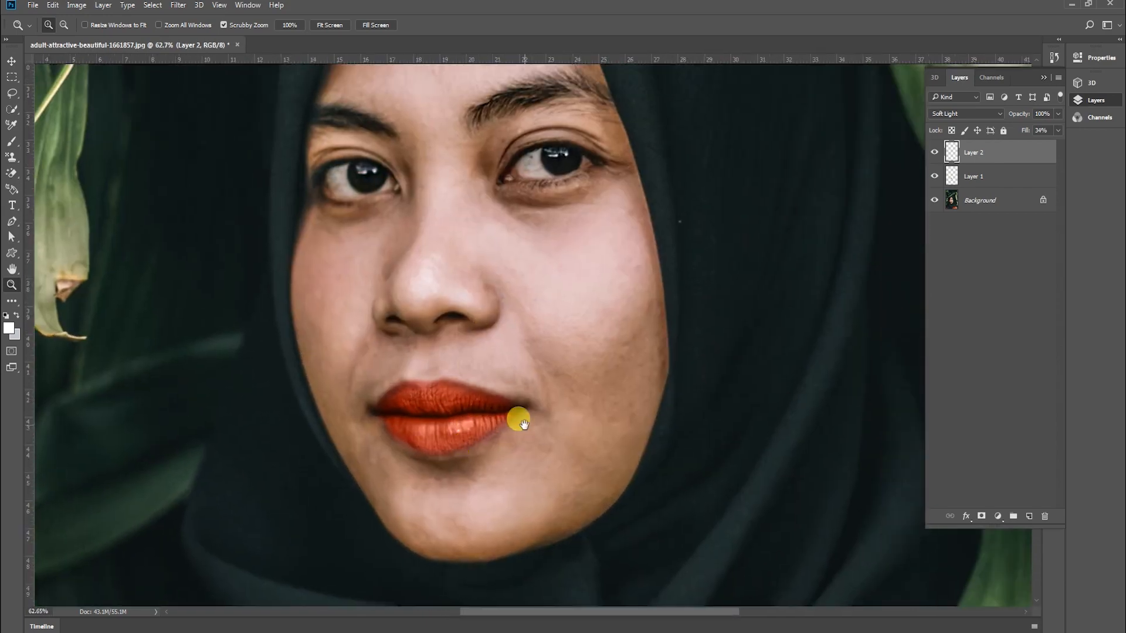
{"action": "right_click", "coordinate": [500, 390]}
{"action": "left_click", "coordinate": [516, 395]}
Select Layer 2, Layer 1 and the Background together, with the whole portrait in view and the Move tool active
{"action": "left_click", "coordinate": [1007, 201], "text": "shift"}
{"action": "right_click", "coordinate": [1006, 202]}
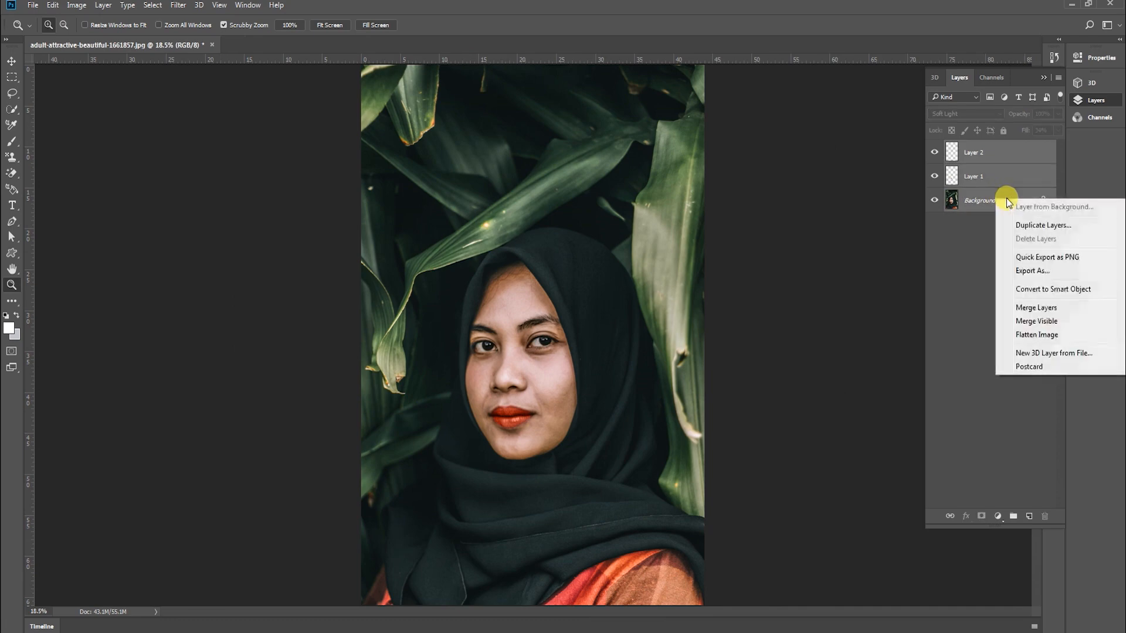
{"action": "left_click", "coordinate": [940, 303]}
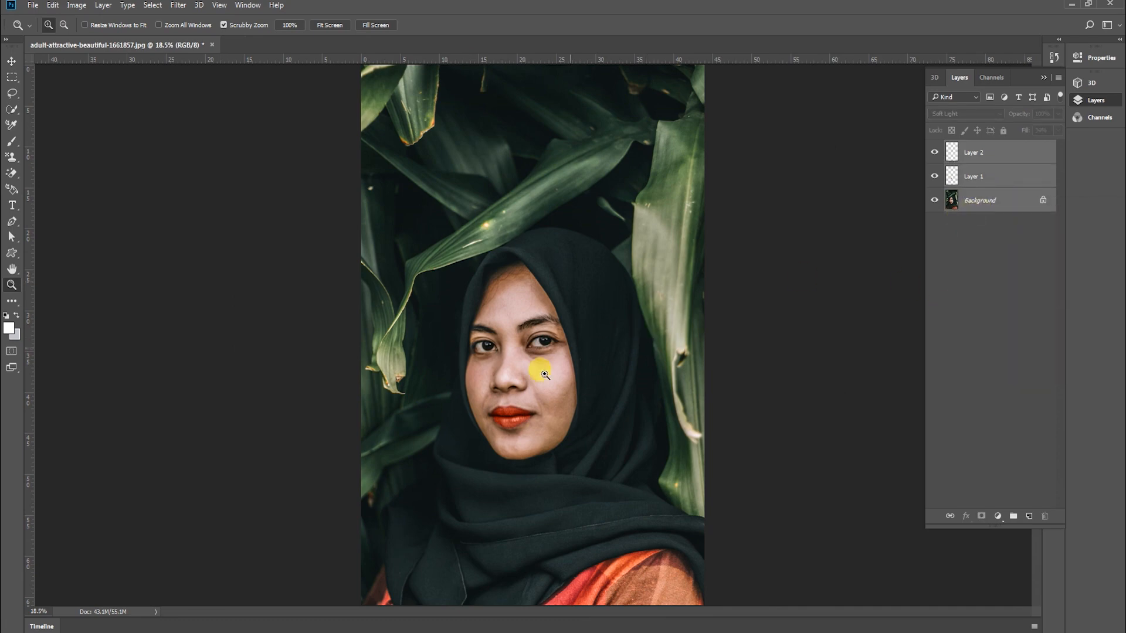
{"action": "left_click_drag", "start_coordinate": [544, 374], "coordinate": [540, 391]}
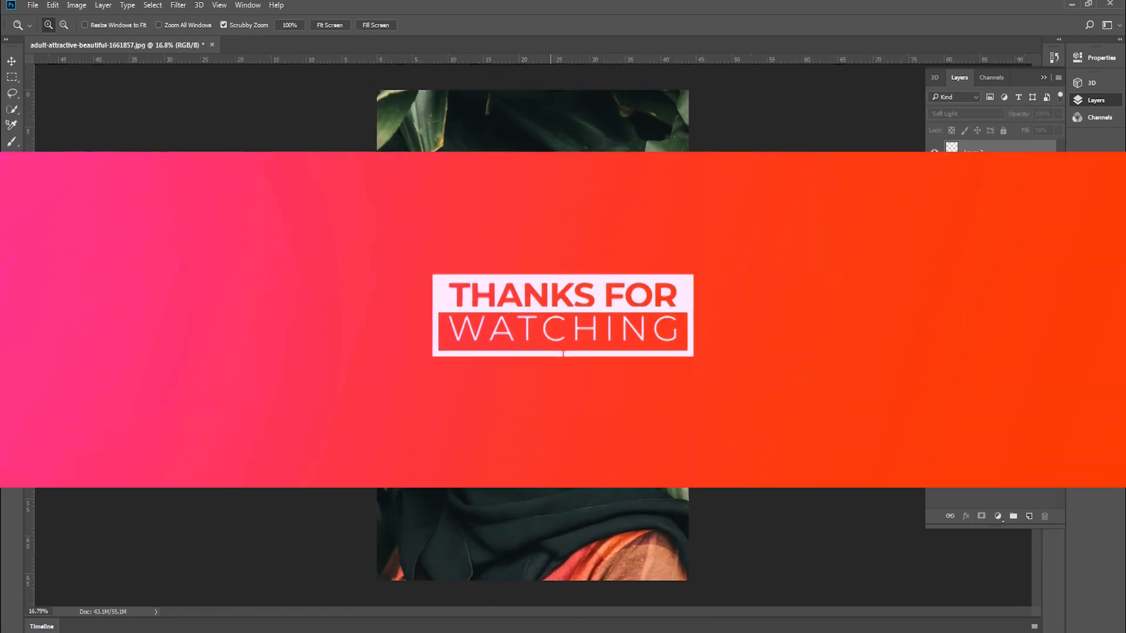
{"action": "key", "text": "v"}
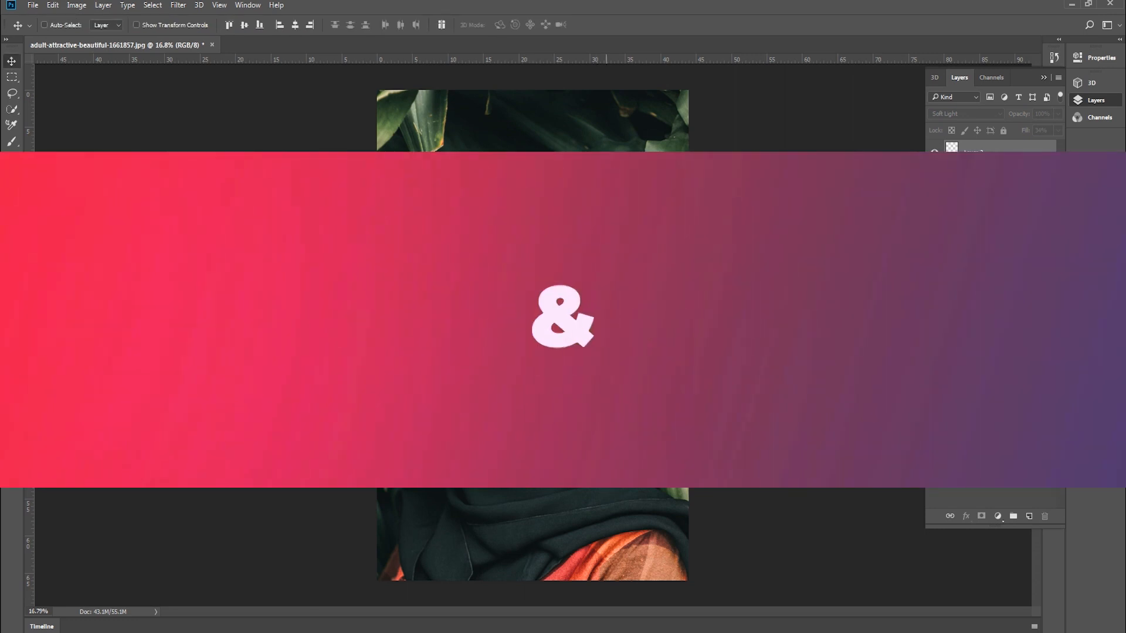